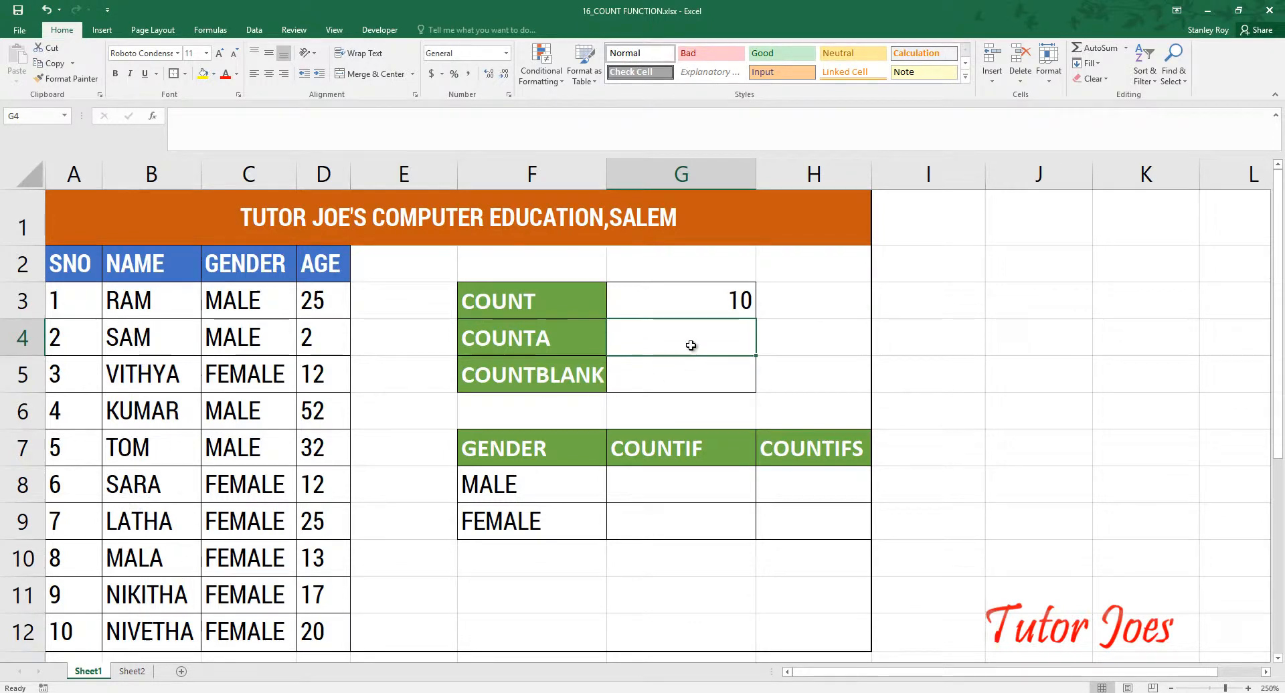
- Enter =COUNT(B3:B12) in cell G4 beside the COUNTA label
{"action": "type", "text": "=CO"}
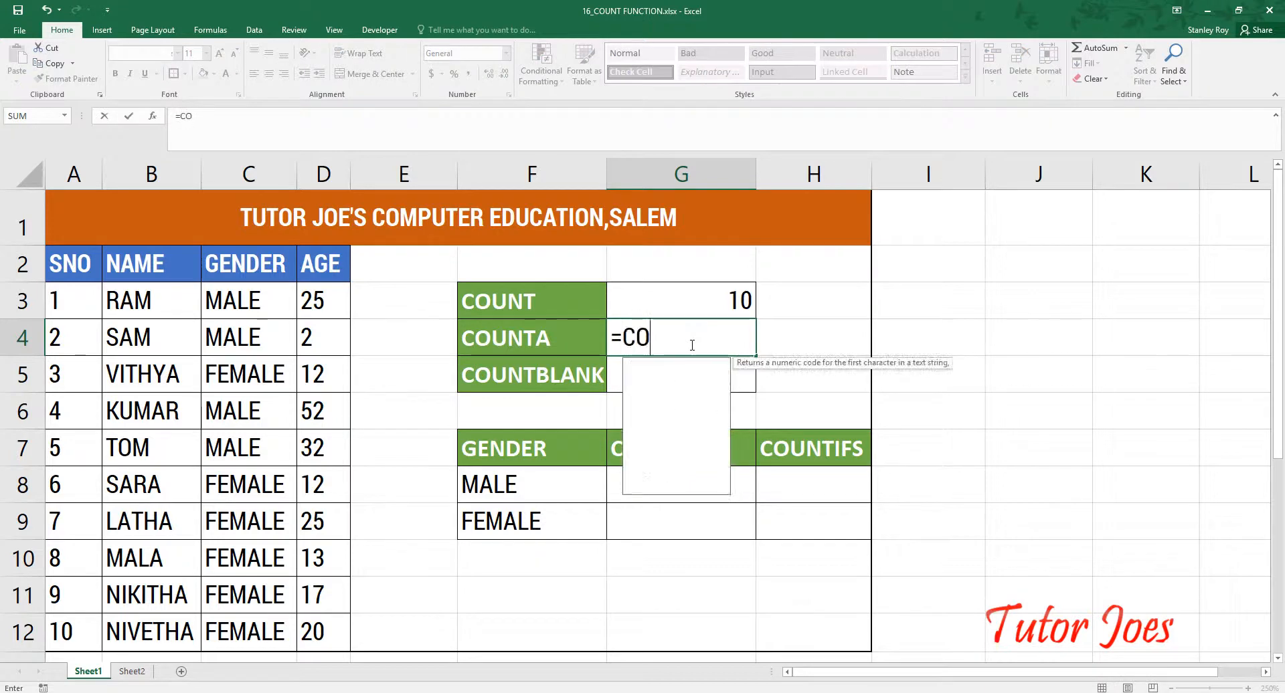
{"action": "type", "text": "UNT("}
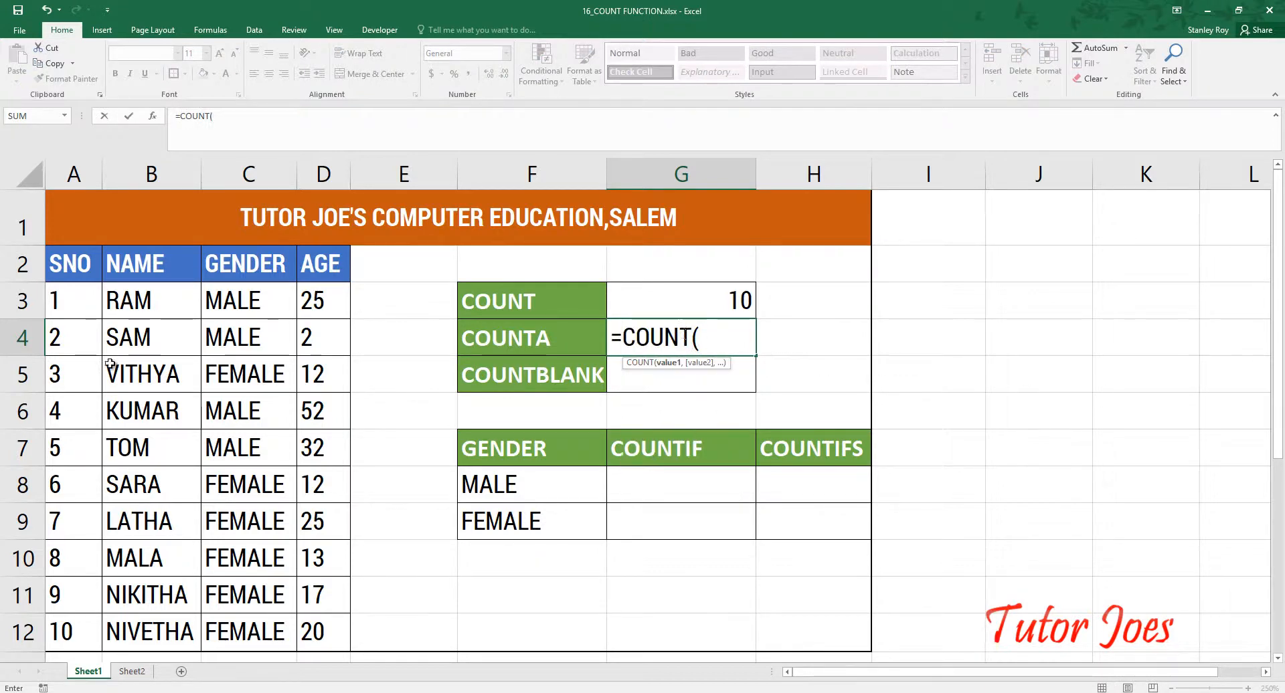
{"action": "left_click_drag", "start_coordinate": [134, 297], "coordinate": [130, 621]}
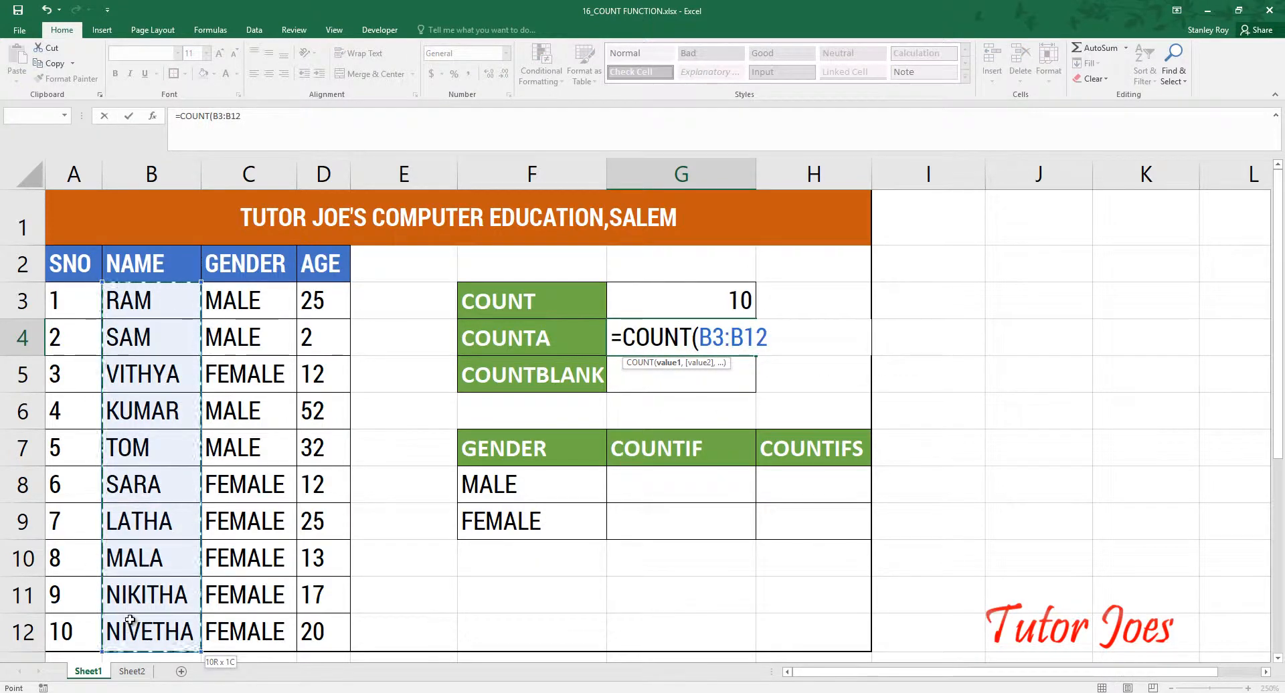
{"action": "type", "text": ")"}
{"action": "key", "text": "Return"}
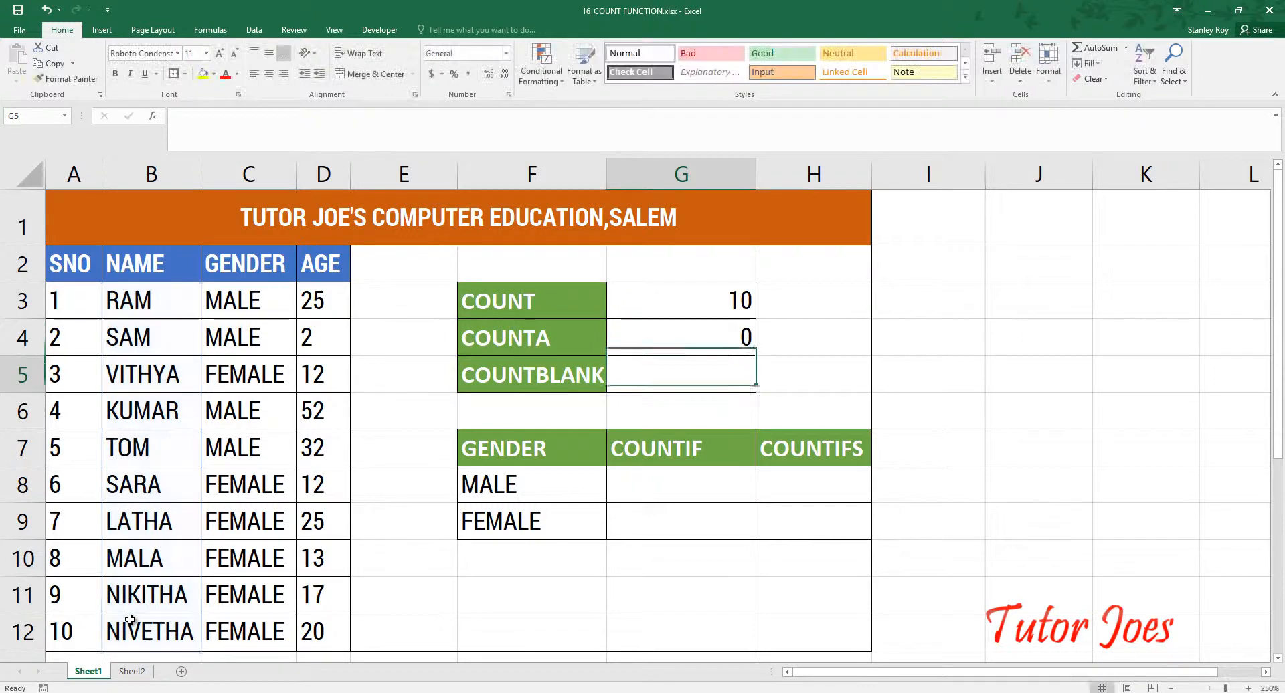
- Change the function in G4 to COUNTA, giving =COUNTA(B3:B12)
{"action": "left_click", "coordinate": [652, 340]}
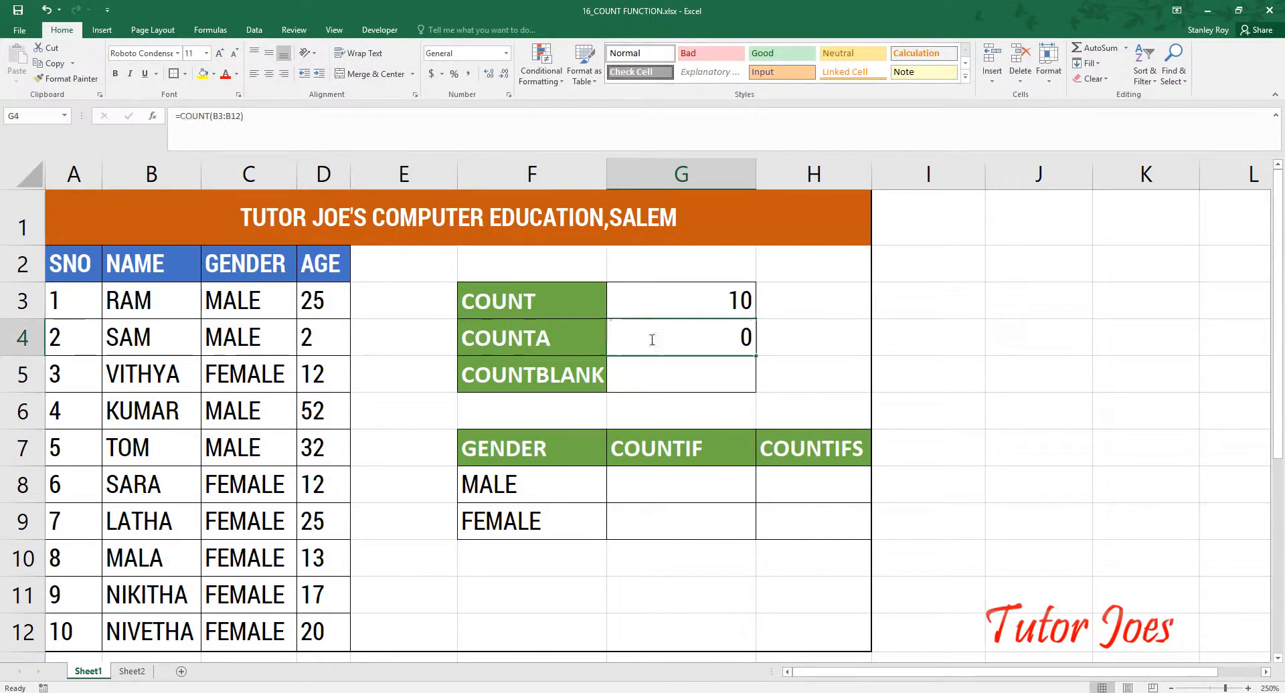
{"action": "double_click", "coordinate": [652, 340]}
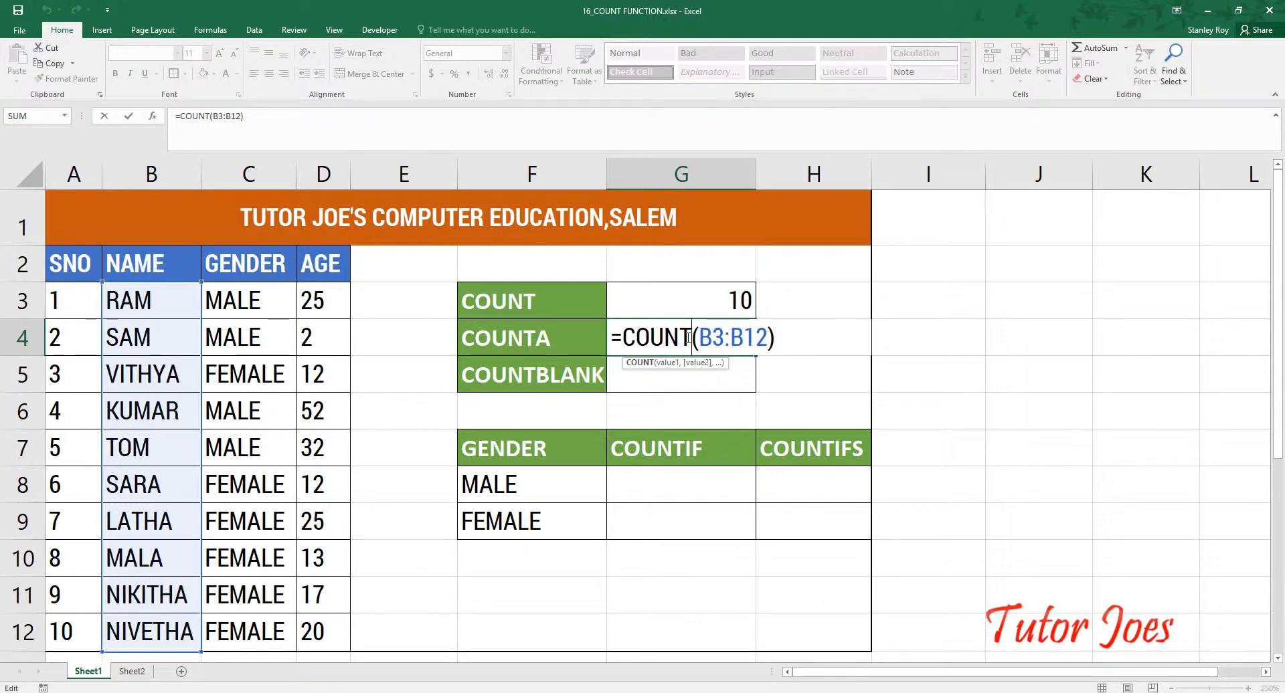
{"action": "type", "text": "A"}
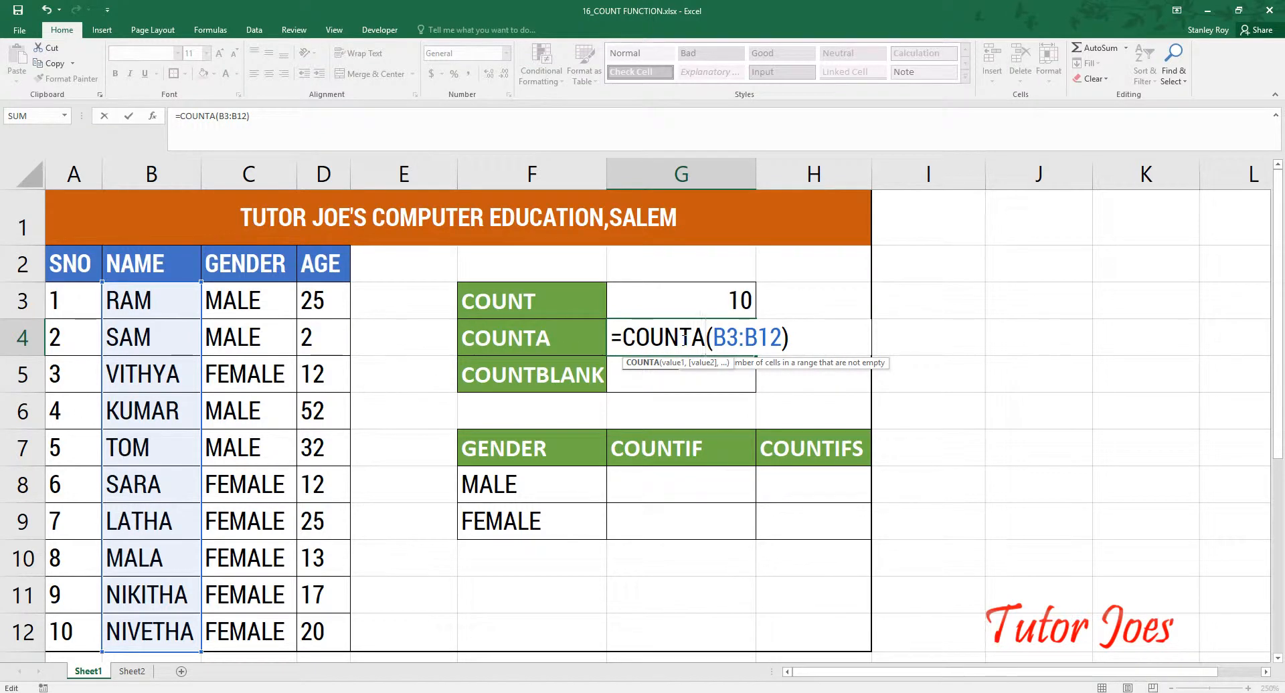
{"action": "key", "text": "Return"}
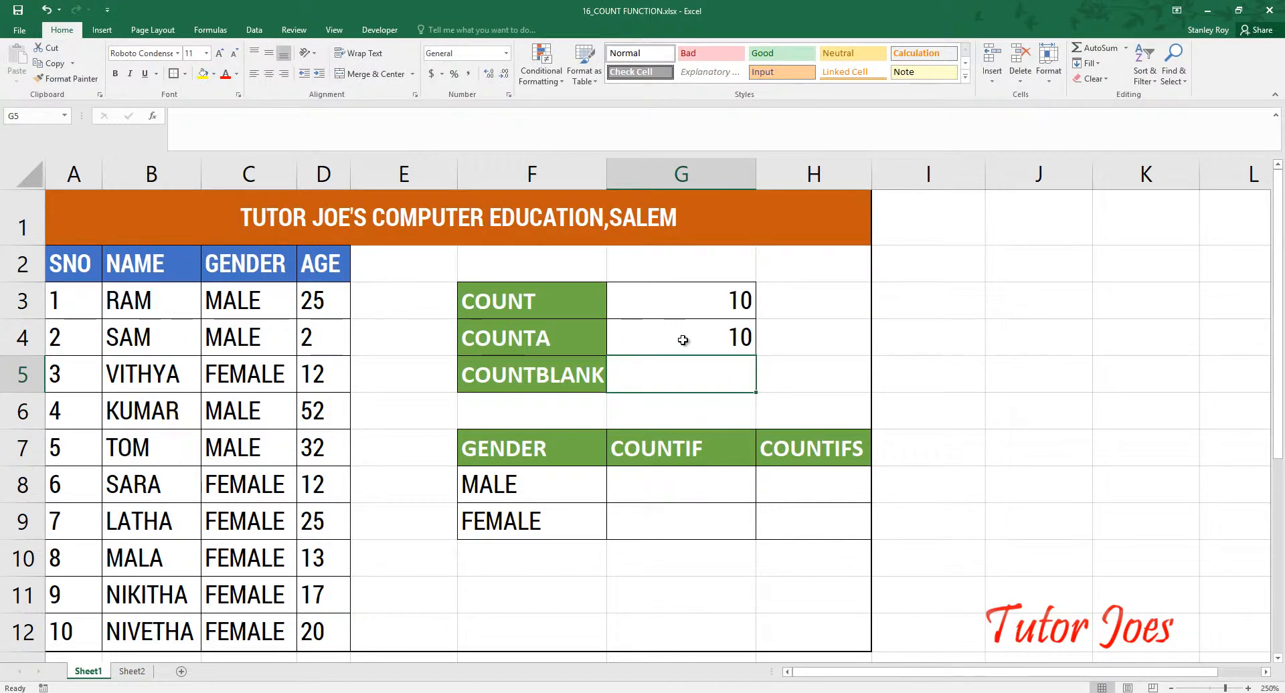
- Clear the name in B7 and enter =COUNTBLANK(B3:B12) in G5
{"action": "left_click", "coordinate": [159, 443]}
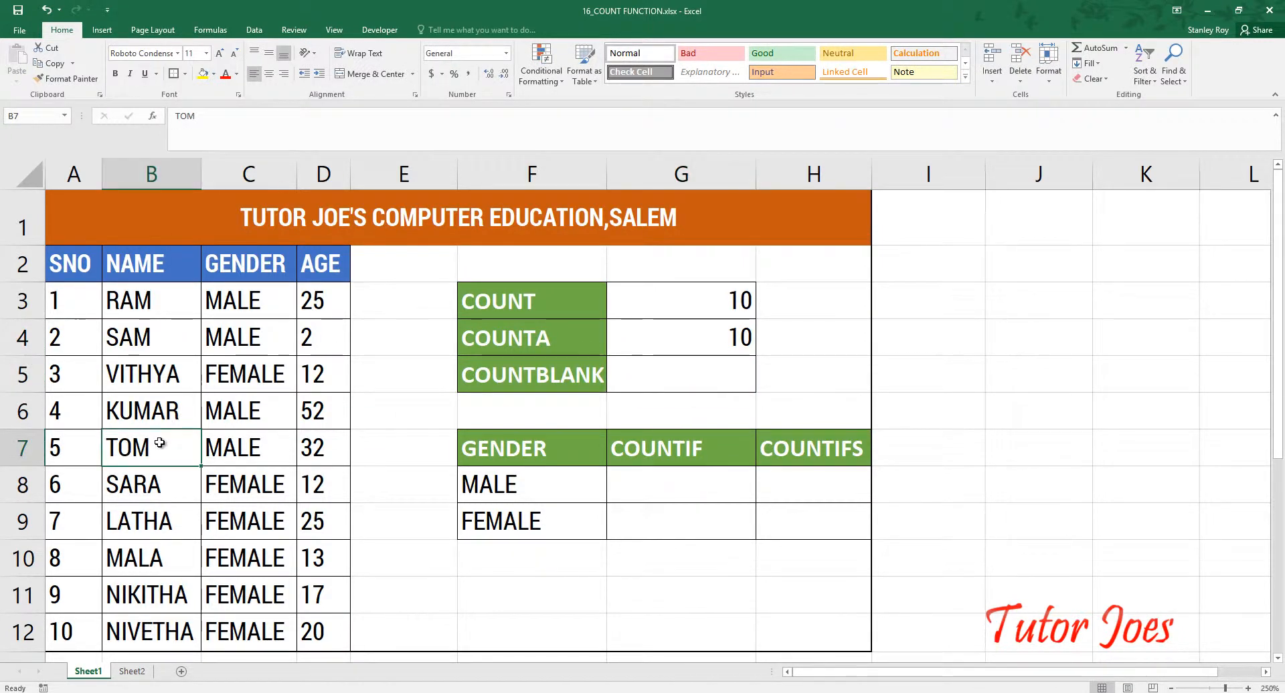
{"action": "key", "text": "Delete"}
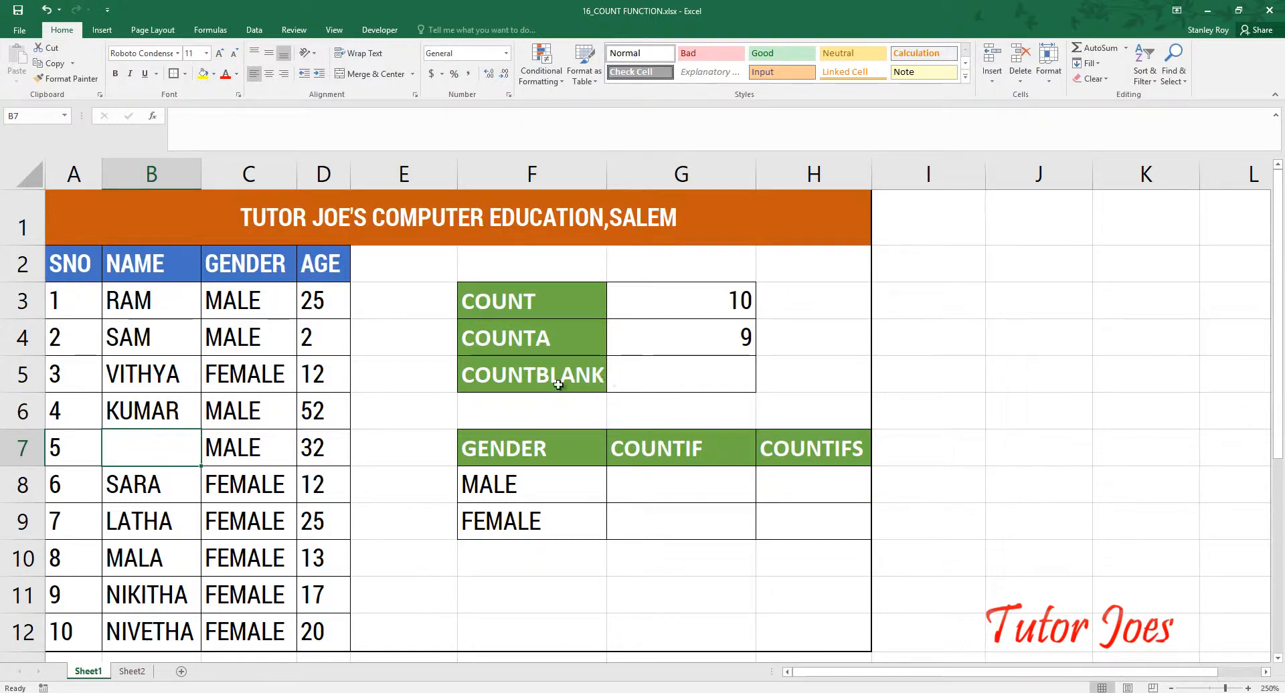
{"action": "left_click", "coordinate": [629, 382]}
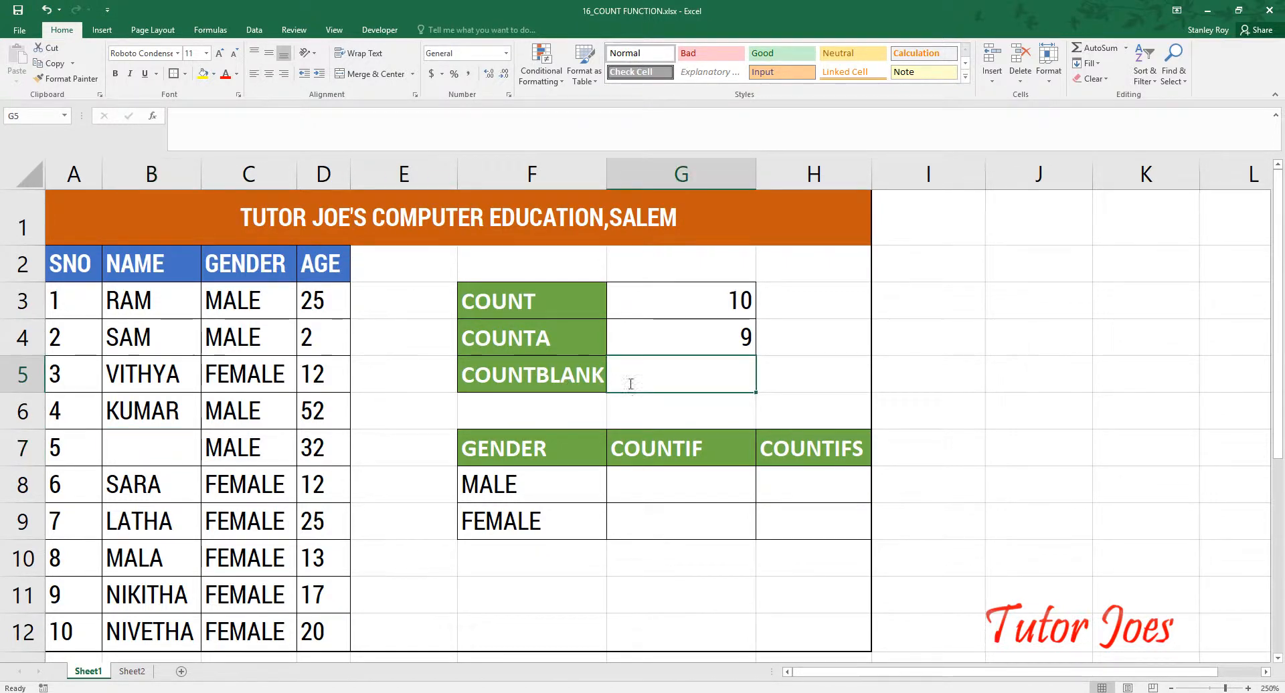
{"action": "type", "text": "=COUNT"}
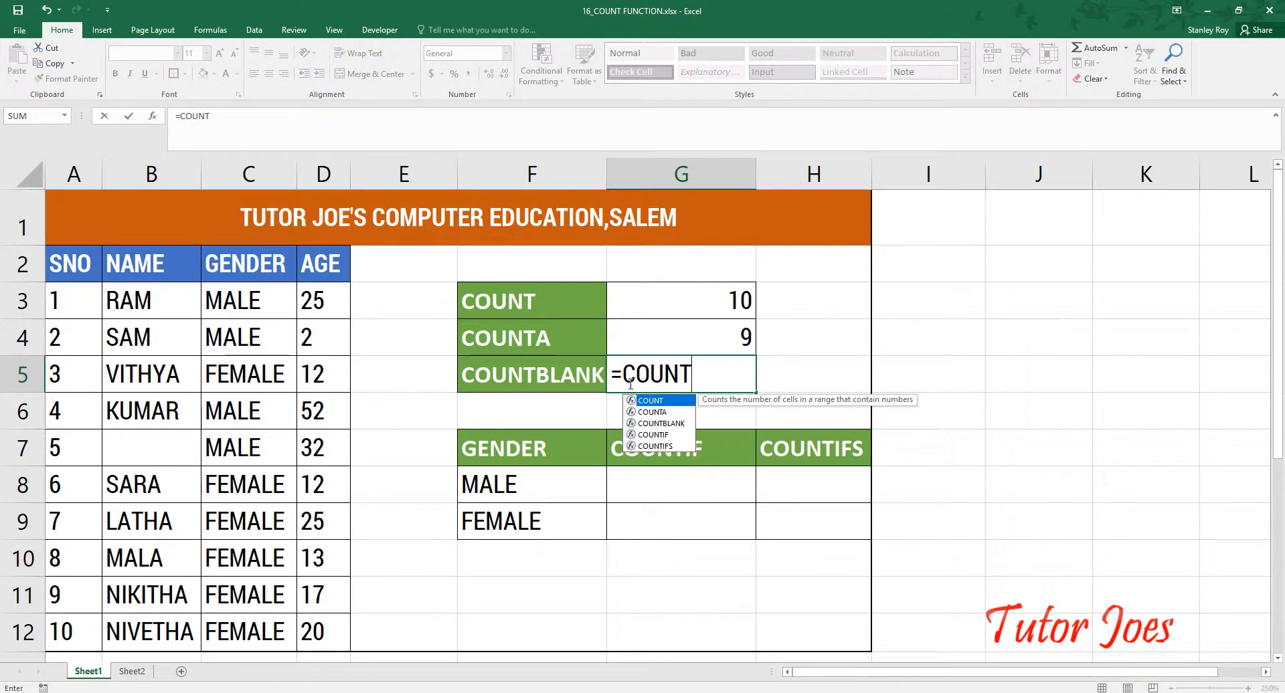
{"action": "type", "text": "BLANK"}
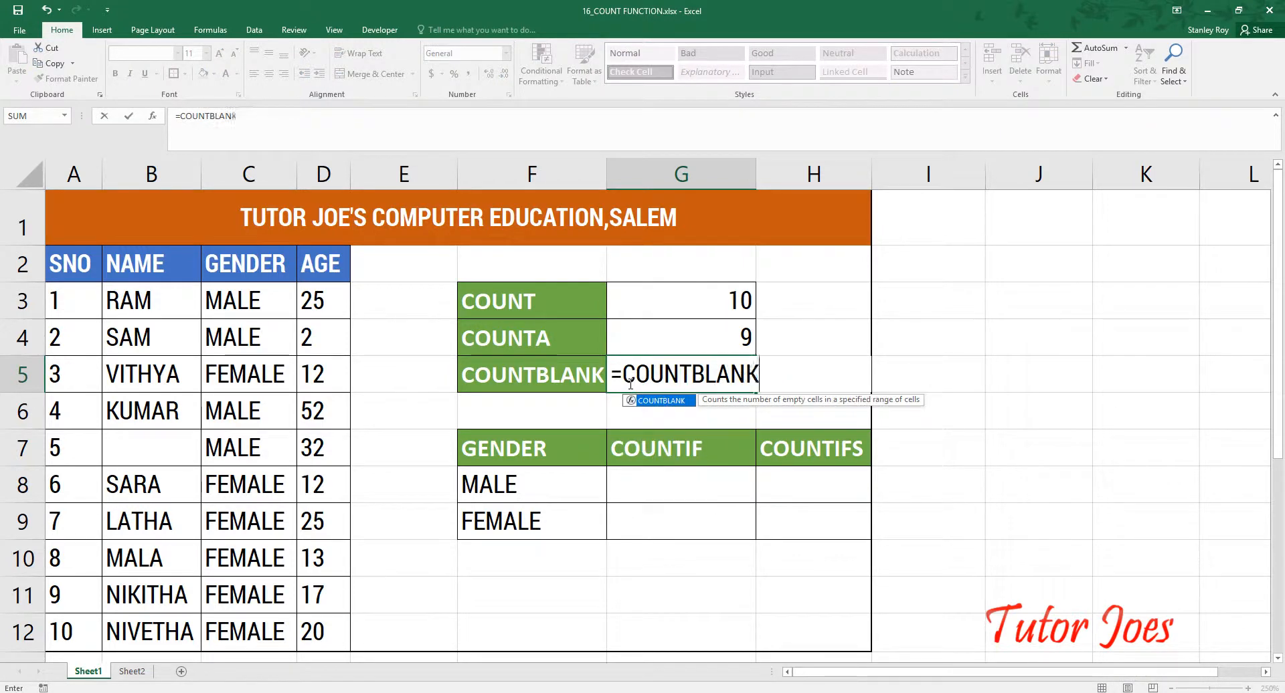
{"action": "type", "text": "("}
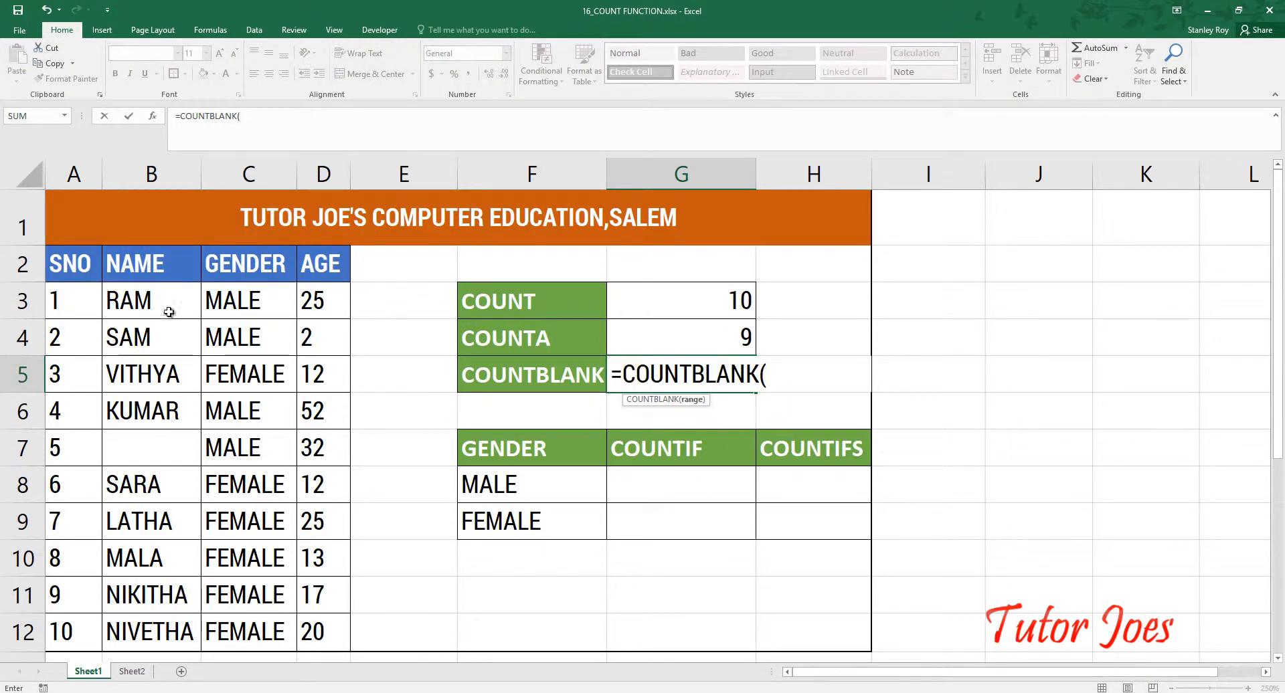
{"action": "left_click_drag", "start_coordinate": [163, 307], "coordinate": [167, 469]}
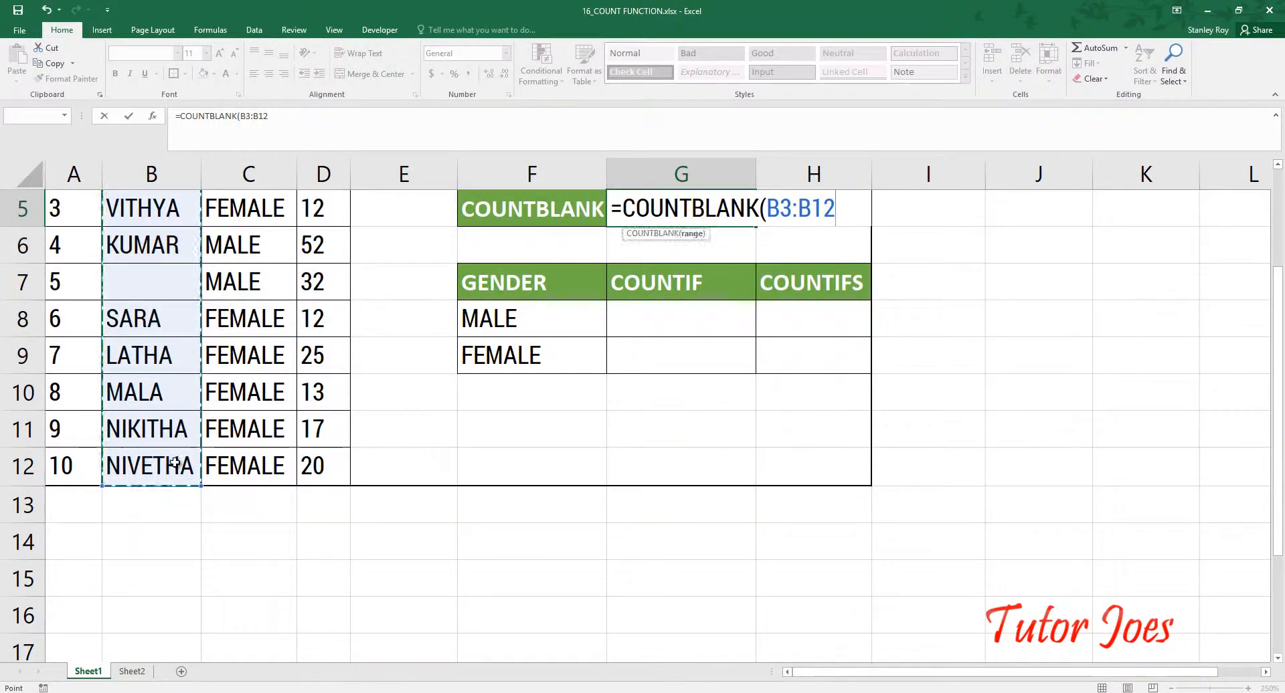
{"action": "scroll", "coordinate": [459, 504], "scroll_direction": "up", "scroll_amount": 2}
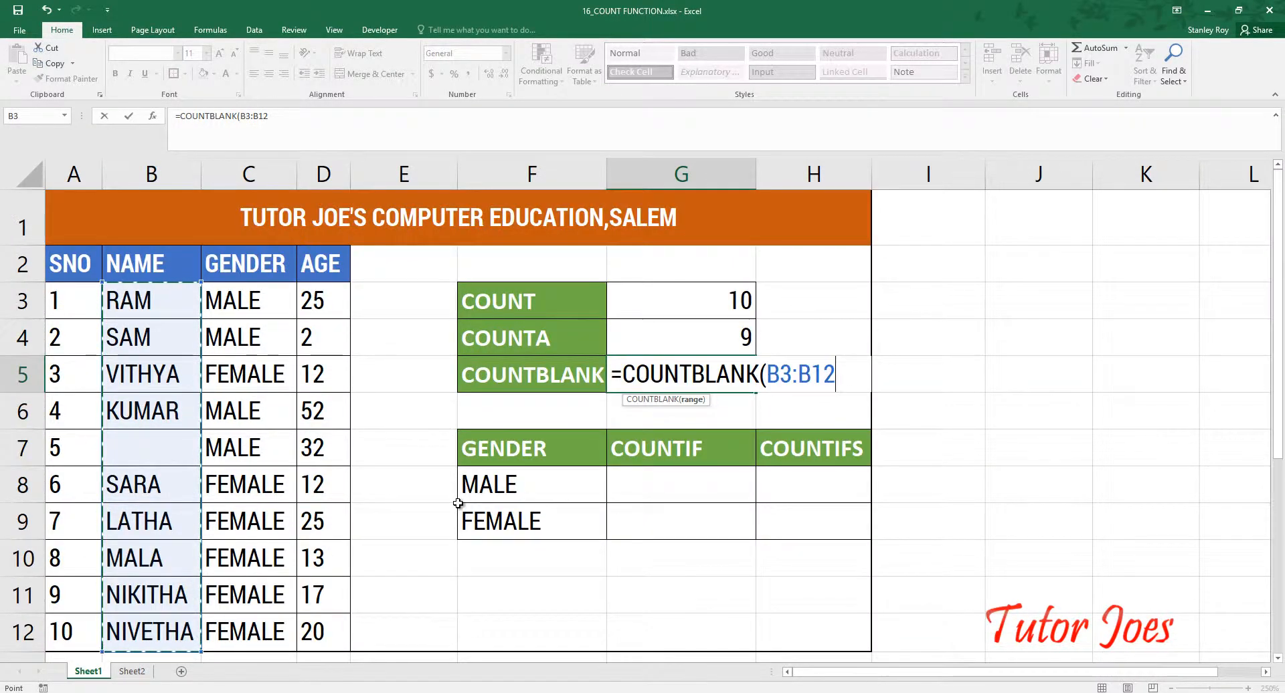
{"action": "type", "text": ")"}
{"action": "key", "text": "Return"}
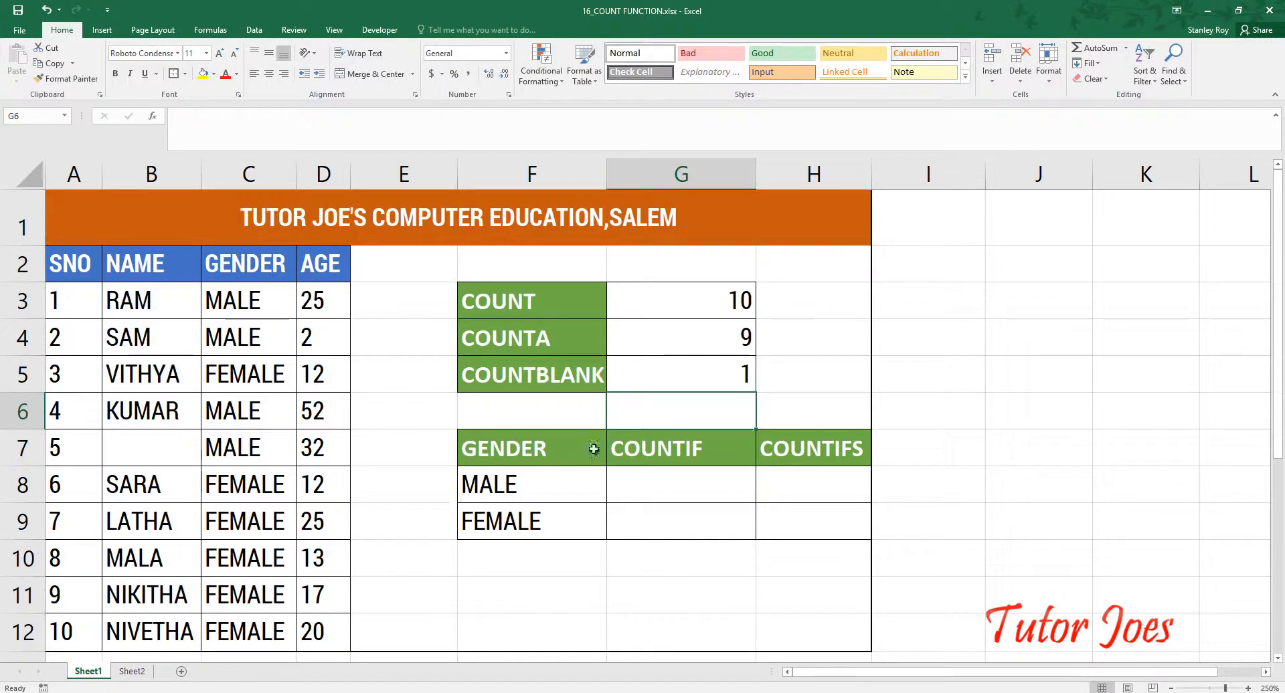
- Re-enter the deleted first name in cell B7
{"action": "left_click", "coordinate": [157, 450]}
{"action": "type", "text": "TOM"}
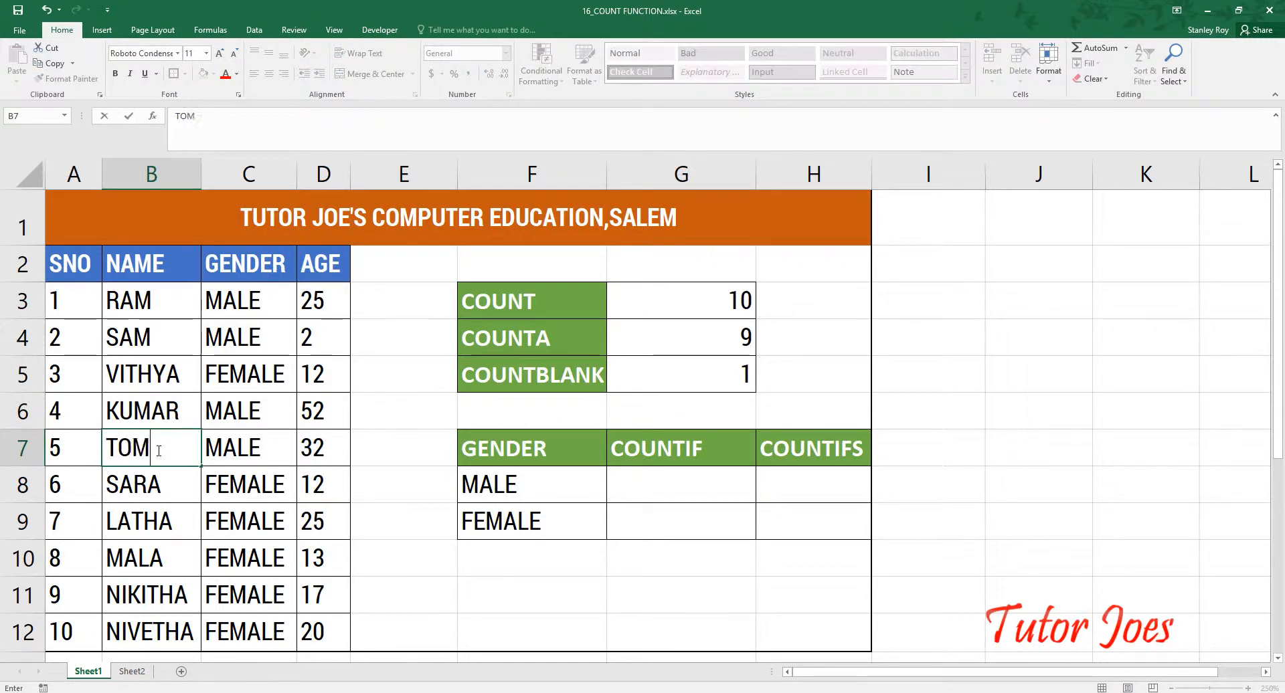
{"action": "left_click", "coordinate": [662, 368]}
- Review the COUNT, COUNTA and COUNTBLANK formulas in G3:G5 and the gender labels in F8:F9
{"action": "left_click", "coordinate": [679, 339]}
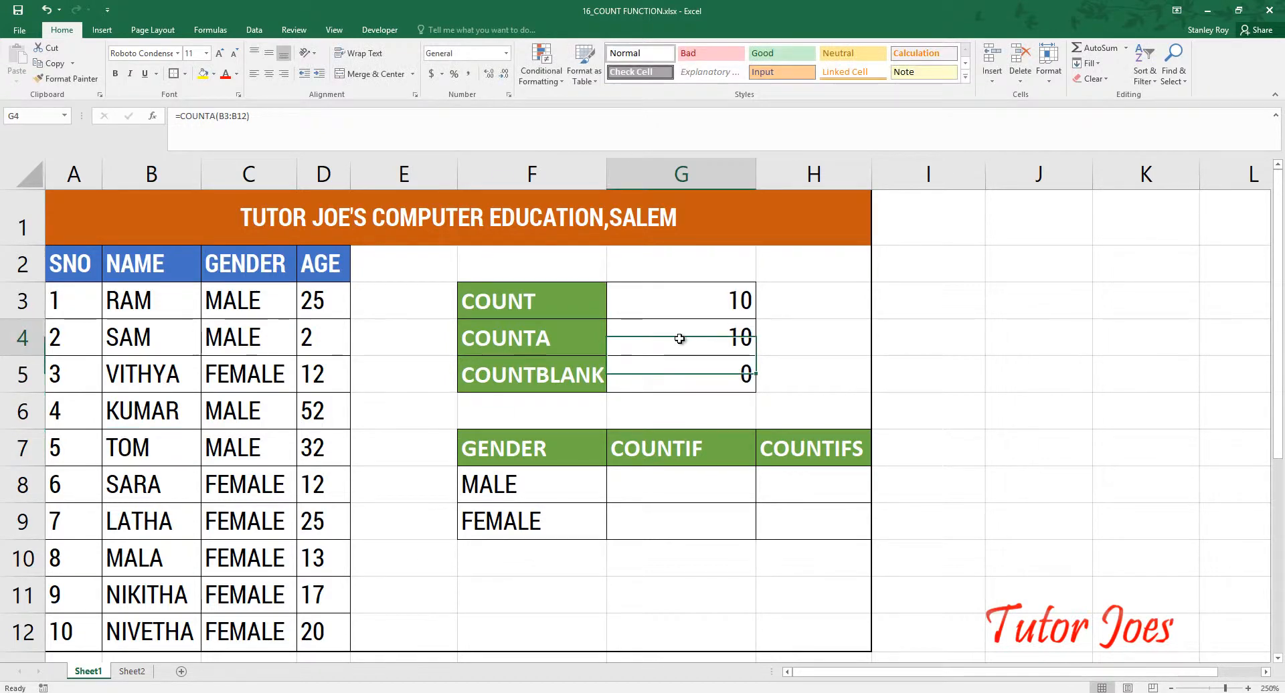
{"action": "left_click", "coordinate": [728, 366]}
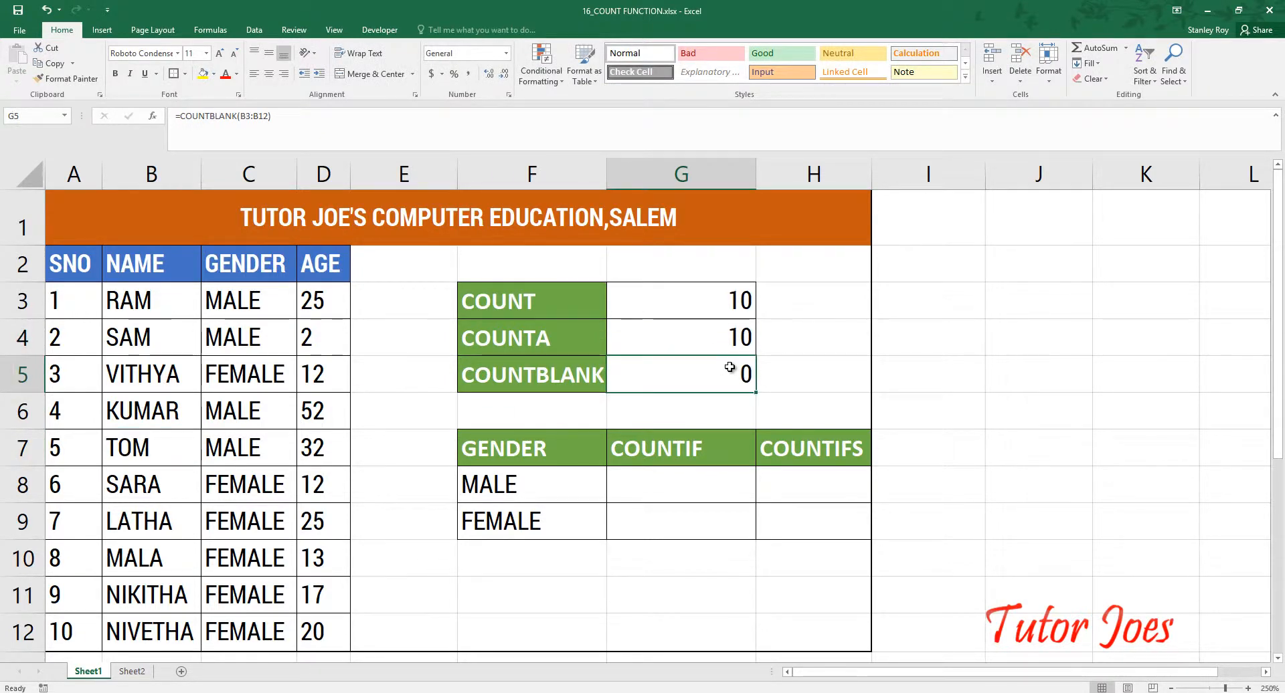
{"action": "left_click", "coordinate": [635, 338]}
{"action": "left_click", "coordinate": [635, 310]}
{"action": "left_click", "coordinate": [636, 338]}
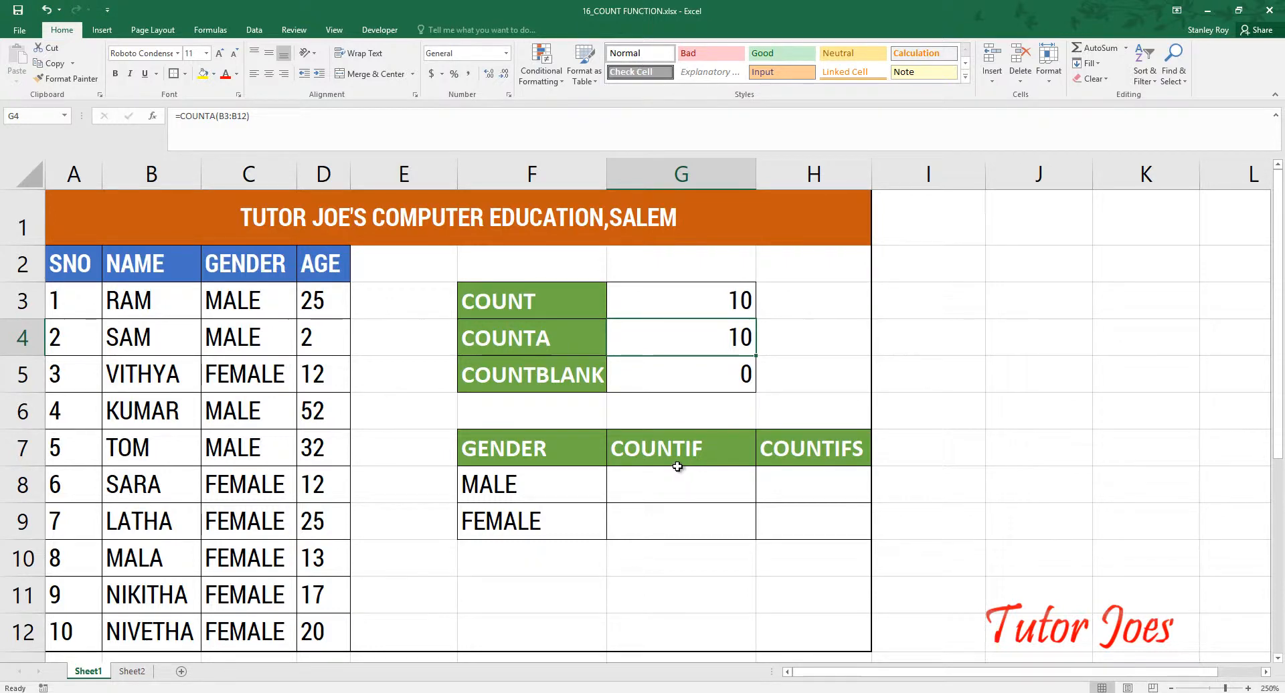
{"action": "left_click", "coordinate": [512, 490]}
{"action": "left_click", "coordinate": [515, 514]}
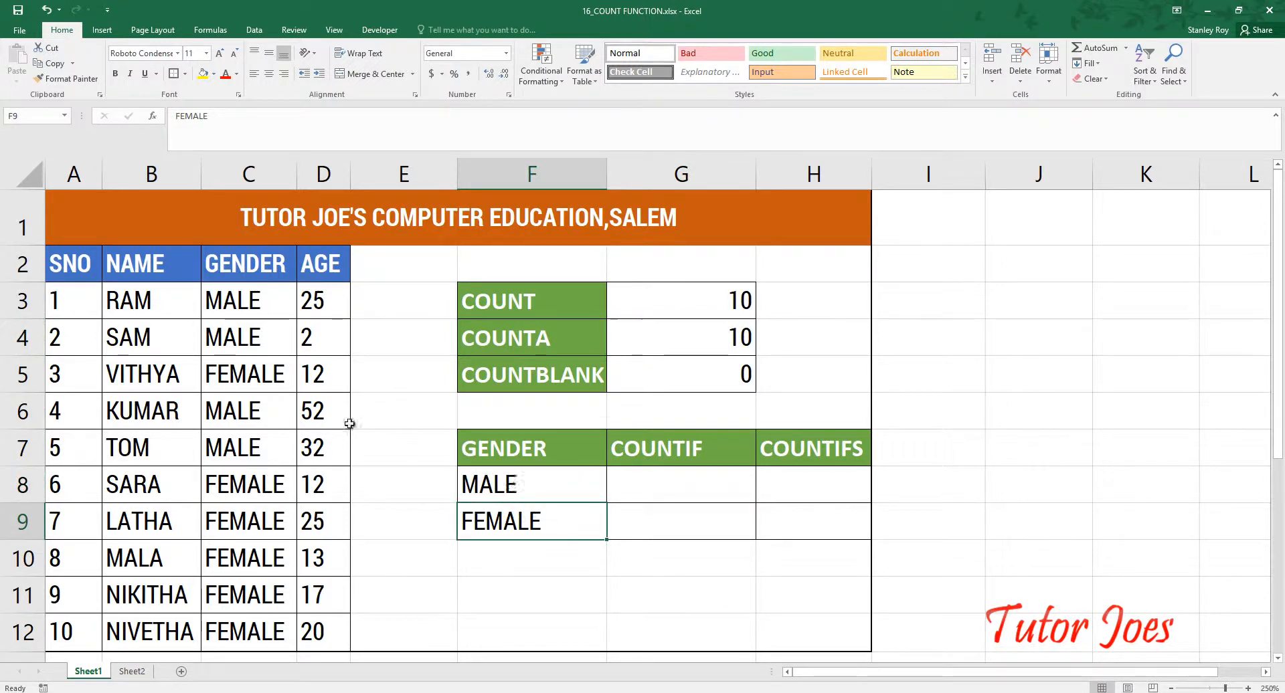
{"action": "scroll", "coordinate": [531, 492], "scroll_direction": "down", "scroll_amount": 1}
{"action": "scroll", "coordinate": [532, 493], "scroll_direction": "up", "scroll_amount": 1}
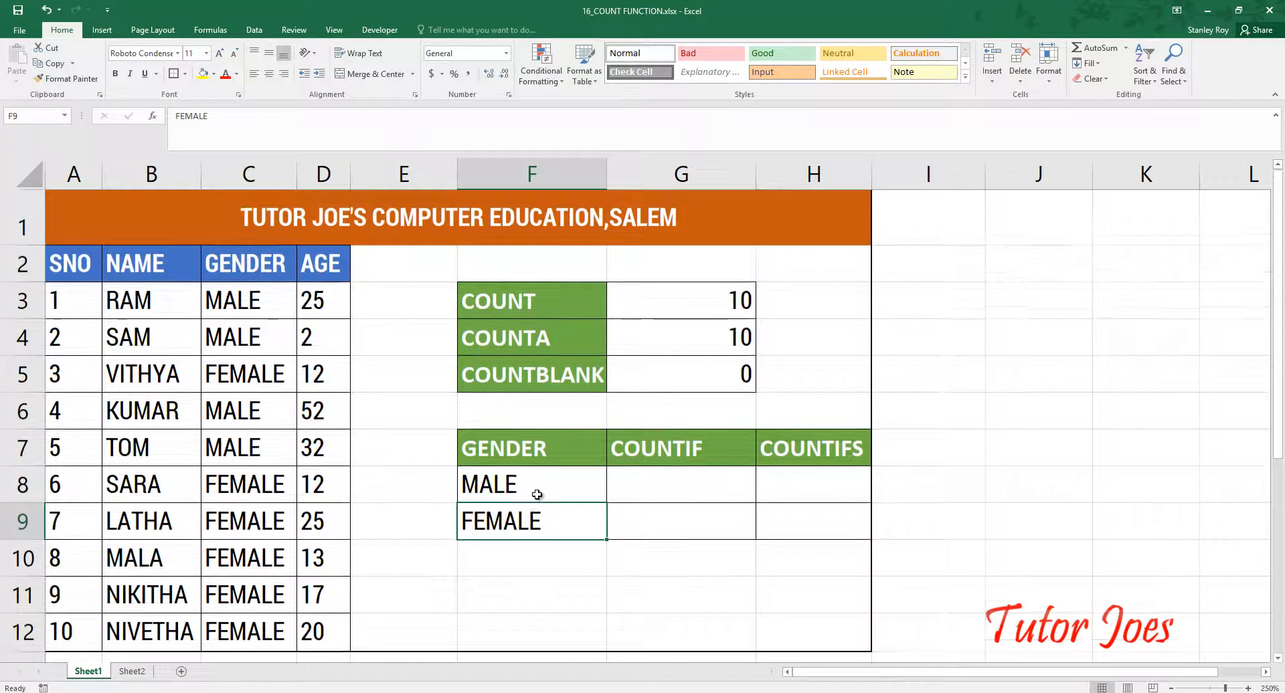
- Enter =COUNTIF($C$3:$C$12,"MALE") in G8, using an absolute reference for the gender range
{"action": "left_click", "coordinate": [640, 477]}
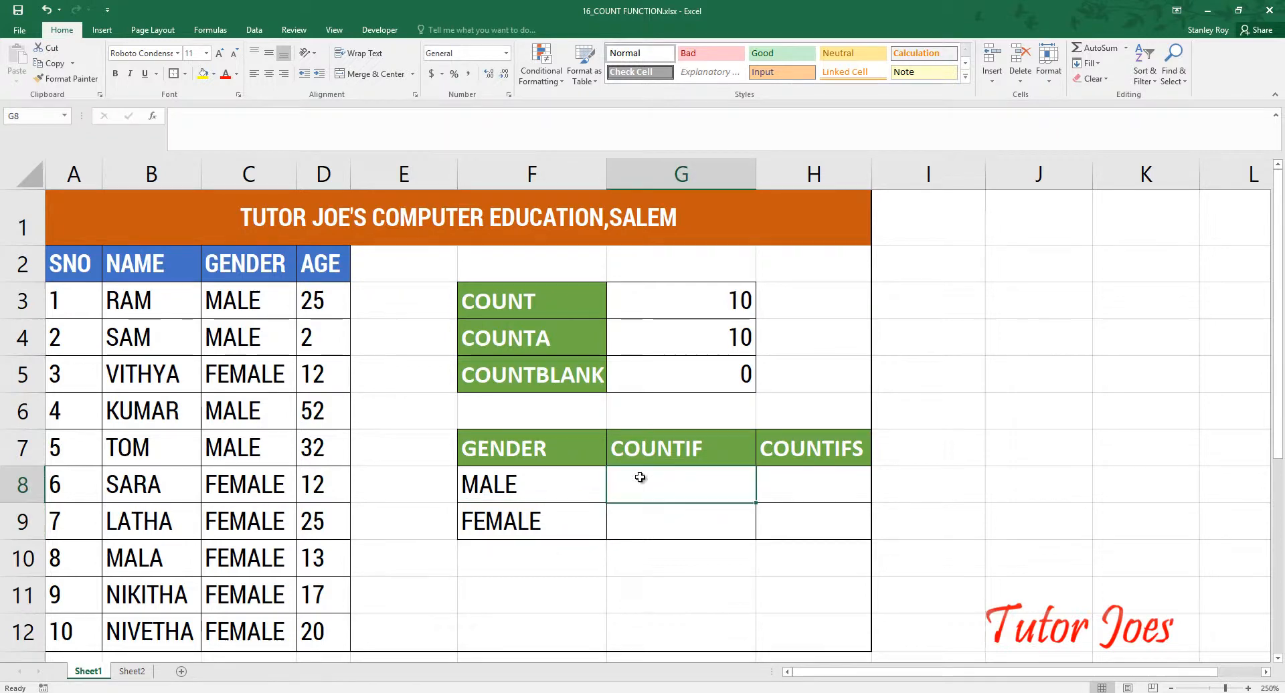
{"action": "type", "text": "=COUNT"}
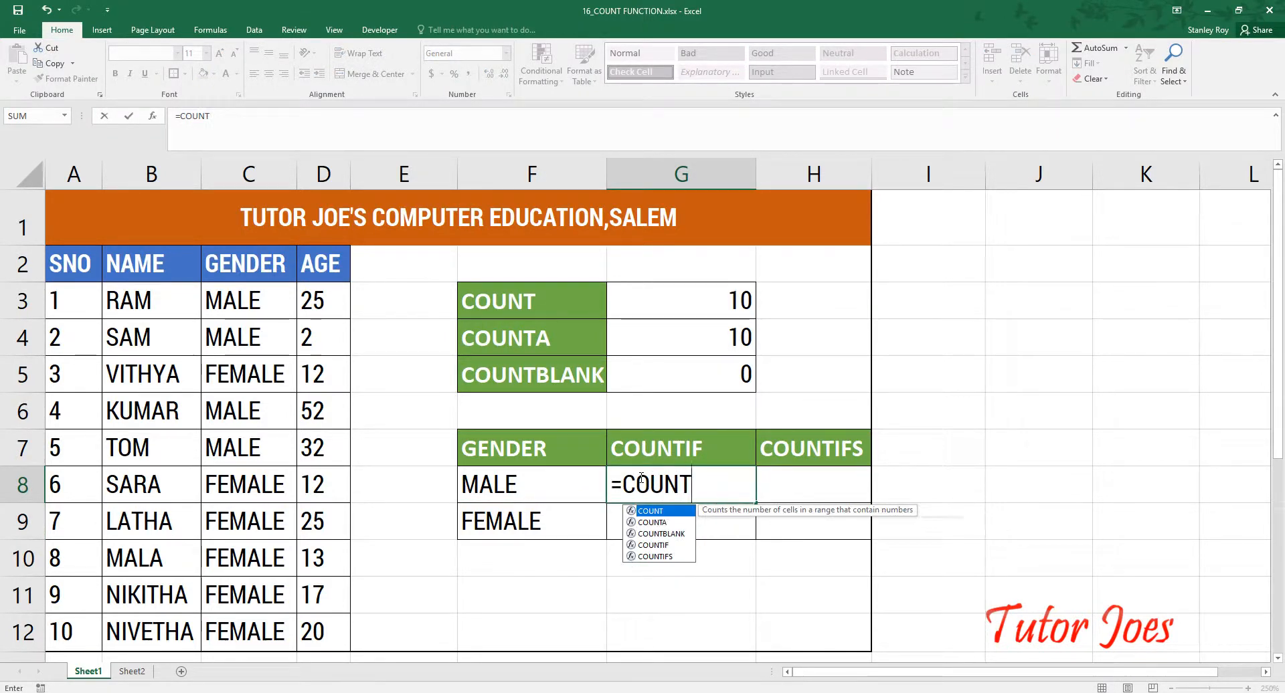
{"action": "type", "text": "IF("}
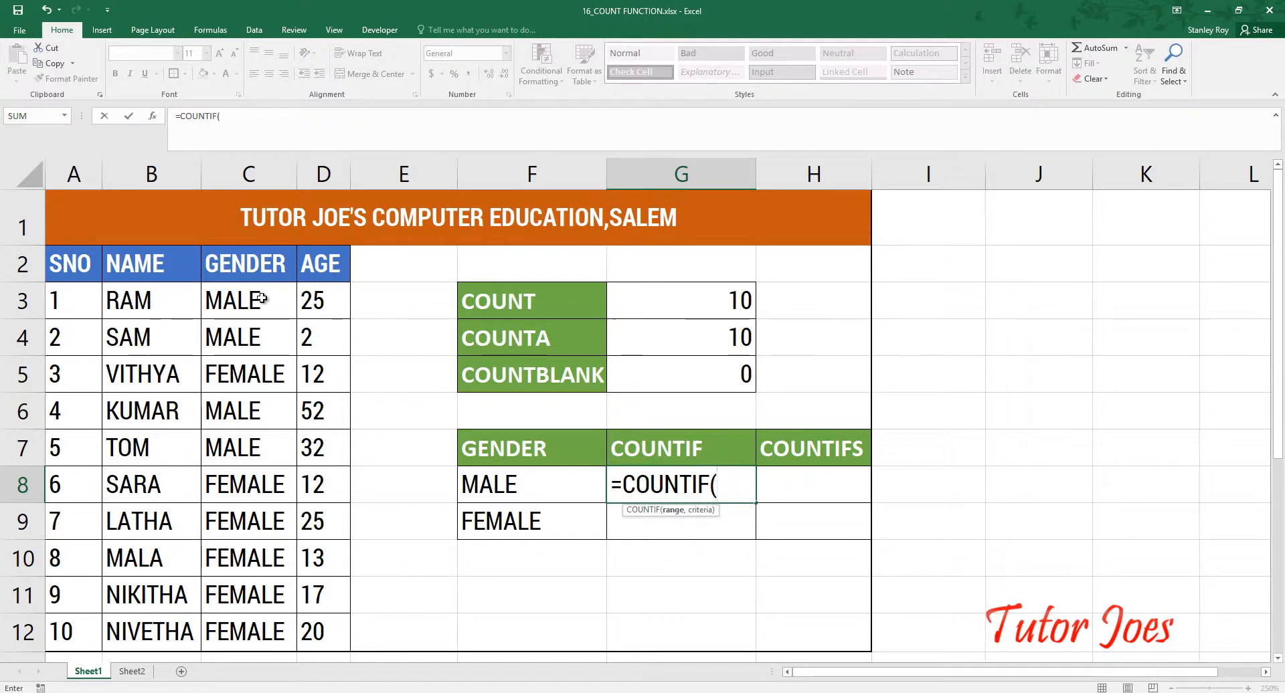
{"action": "left_click_drag", "start_coordinate": [261, 298], "coordinate": [281, 628]}
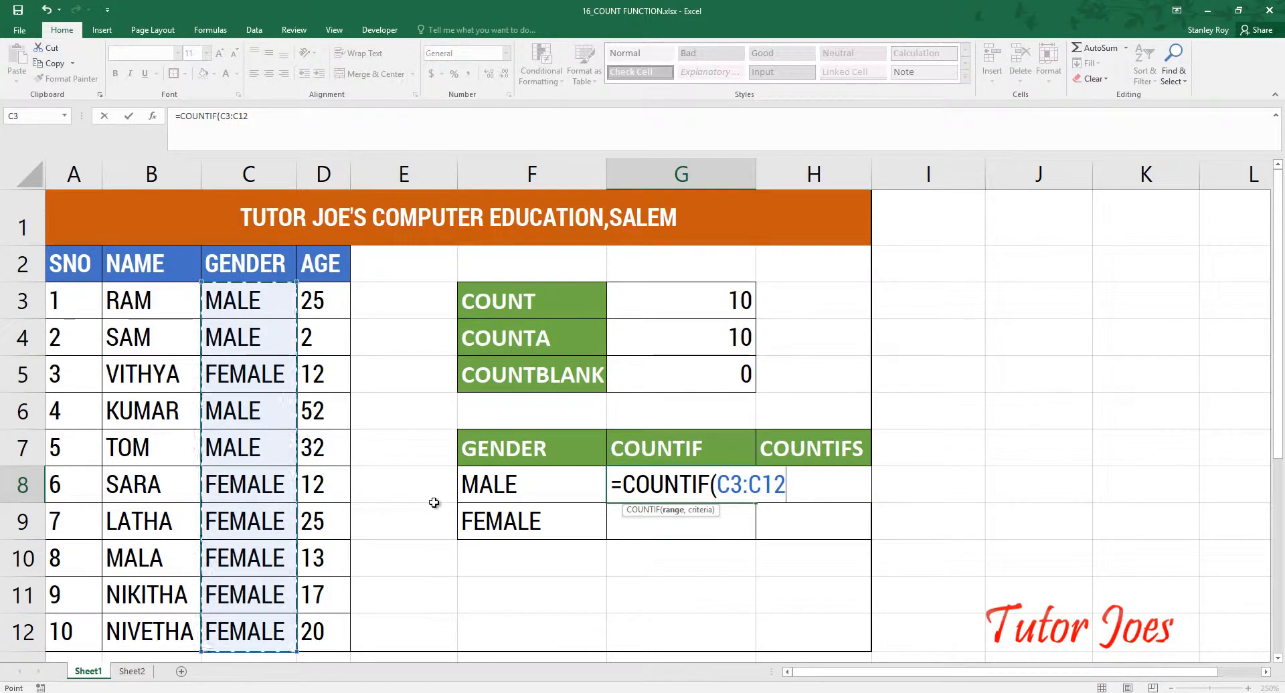
{"action": "key", "text": "F4"}
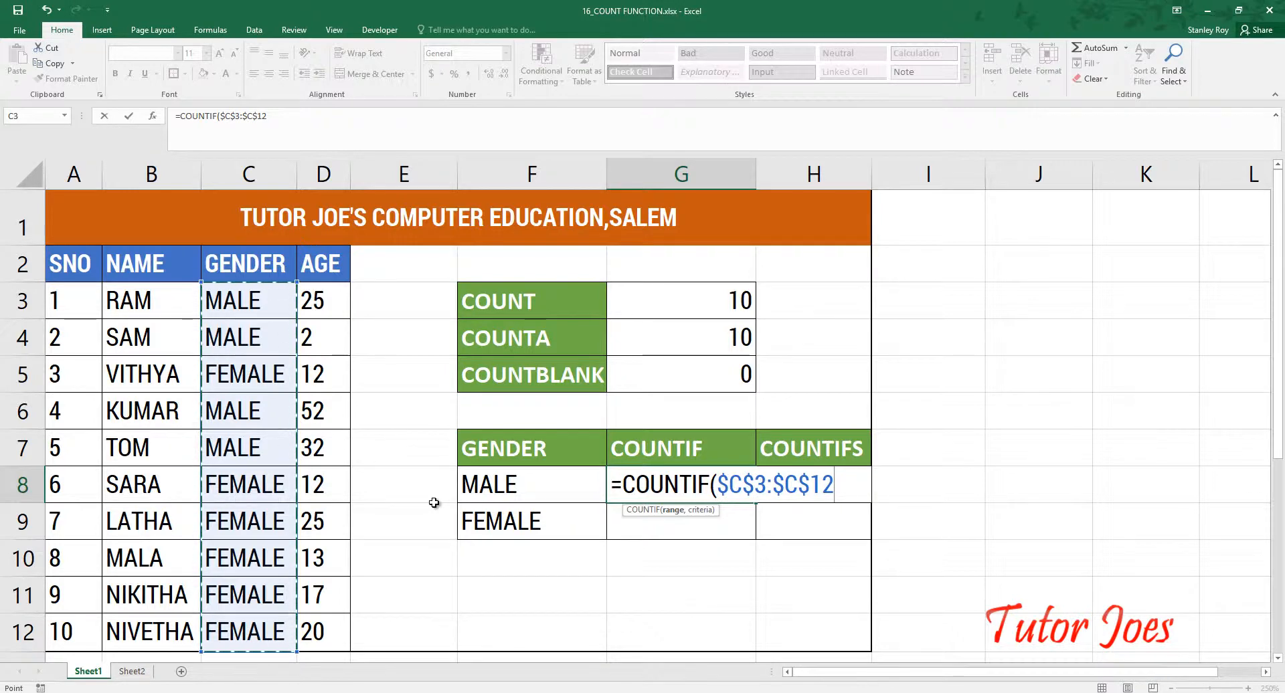
{"action": "type", "text": ","}
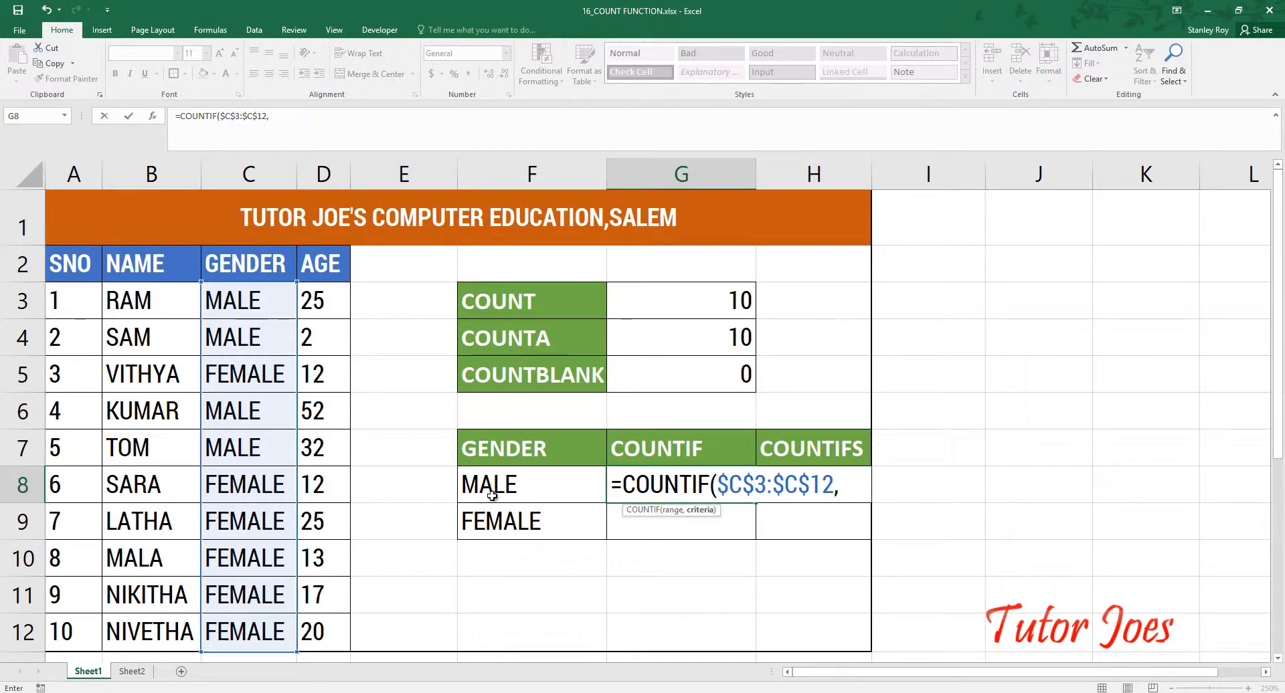
{"action": "type", "text": "\"male\""}
{"action": "key", "text": "BackSpace"}
{"action": "key", "text": "BackSpace"}
{"action": "key", "text": "BackSpace"}
{"action": "key", "text": "BackSpace"}
{"action": "key", "text": "BackSpace"}
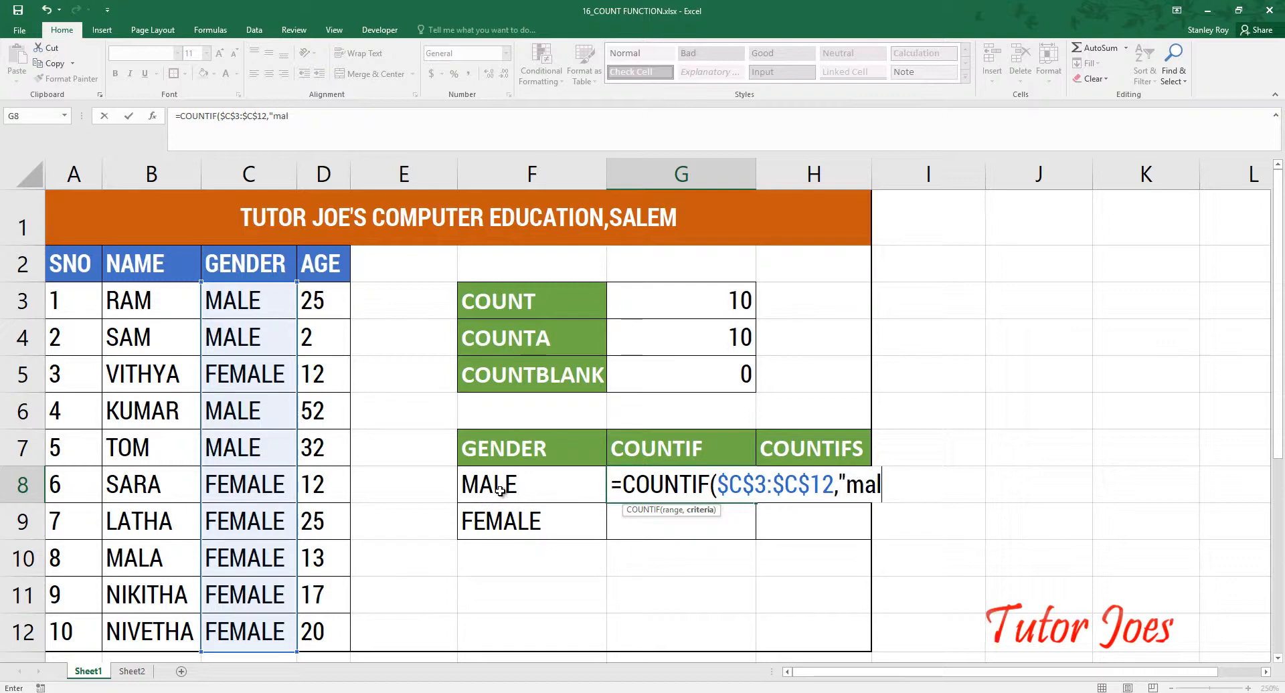
{"action": "type", "text": "MALE\""}
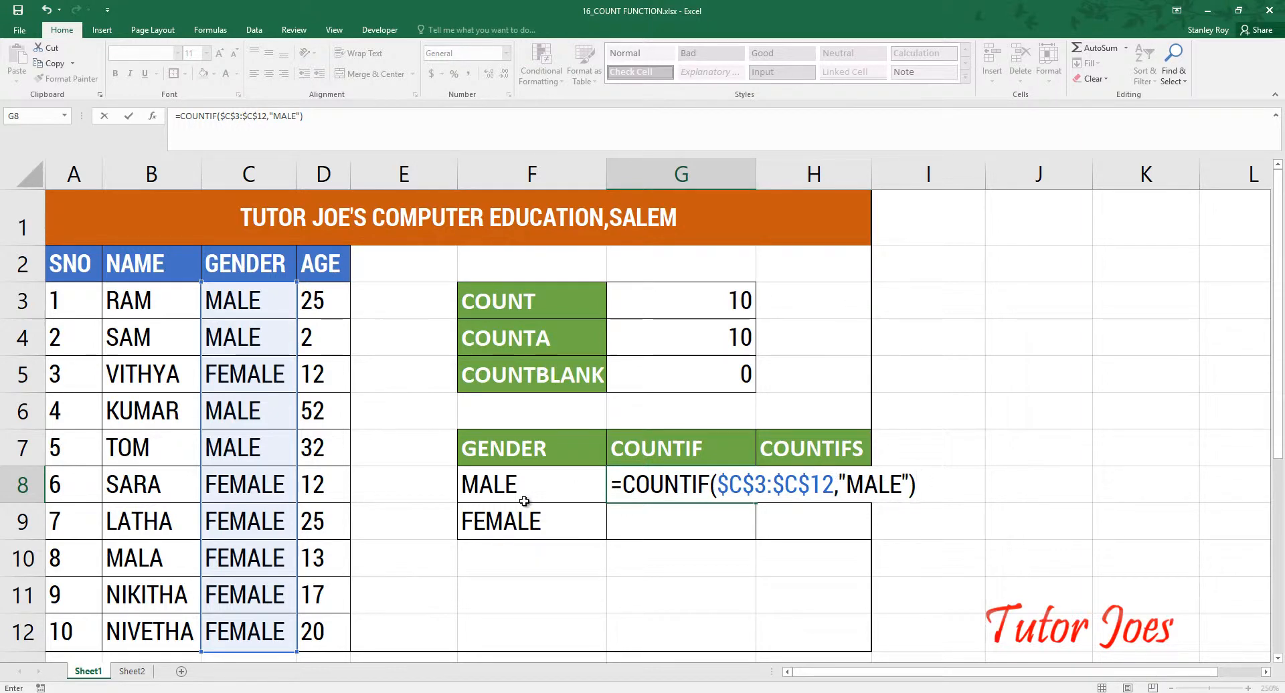
{"action": "key", "text": "Return"}
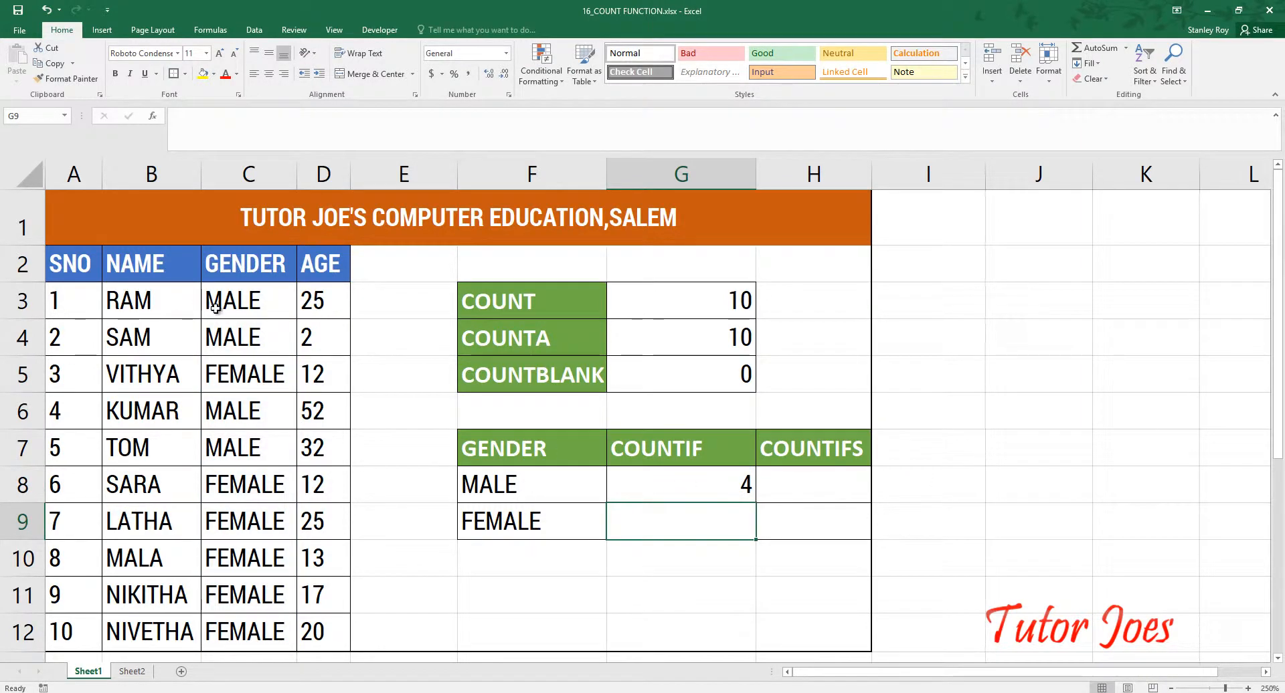
- Select the MALE entries in C3, C4, C6 and C7 together to check them against the COUNTIF formula in G8
{"action": "left_click", "coordinate": [214, 307]}
{"action": "left_click", "coordinate": [228, 336], "text": "ctrl"}
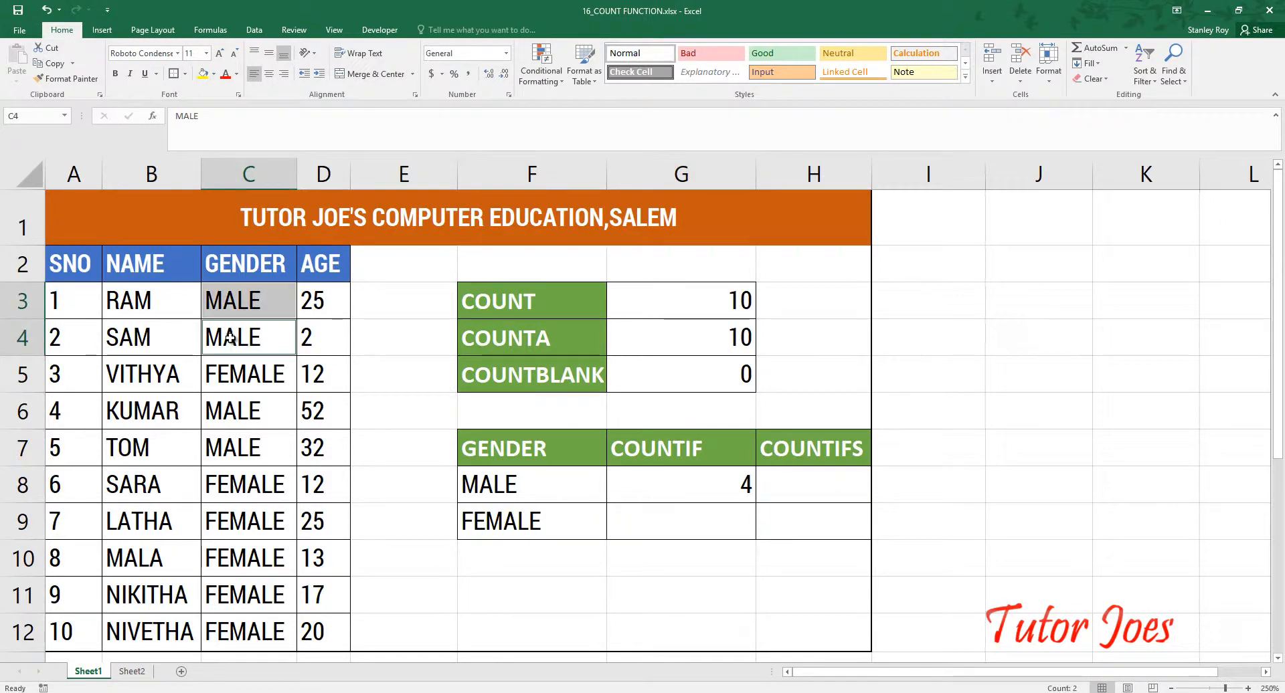
{"action": "left_click", "coordinate": [249, 410], "text": "ctrl"}
{"action": "left_click", "coordinate": [253, 446], "text": "ctrl"}
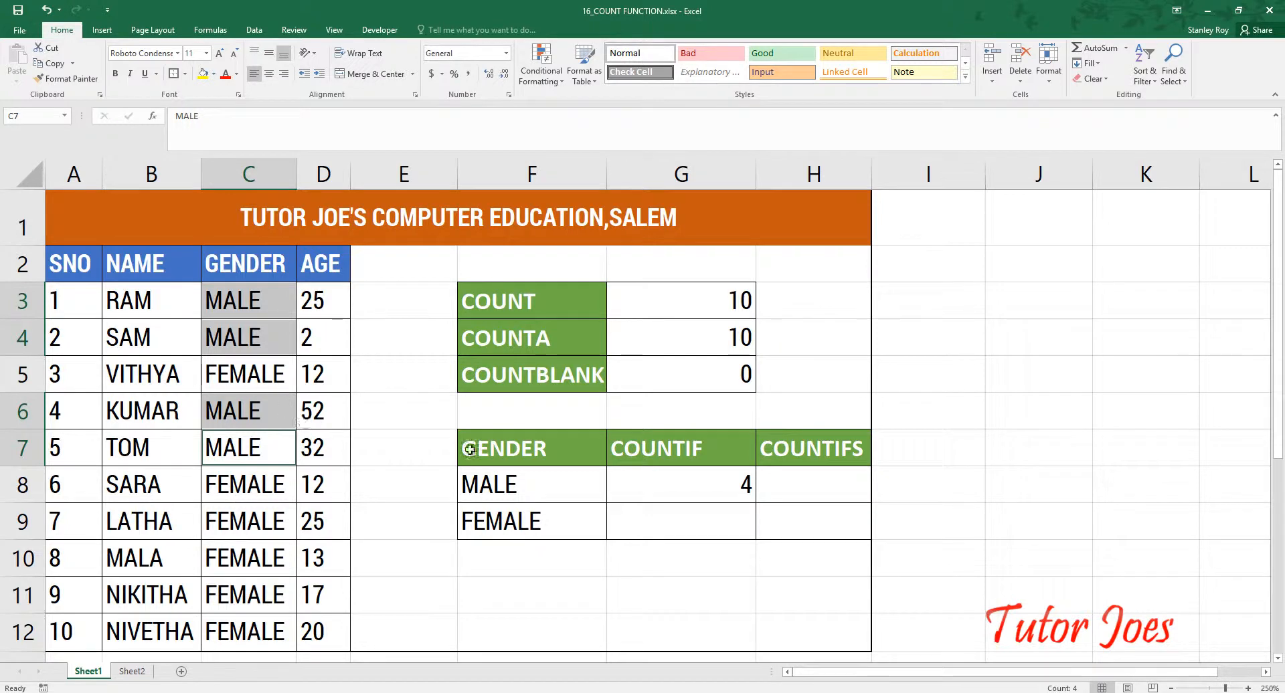
{"action": "left_click", "coordinate": [649, 482]}
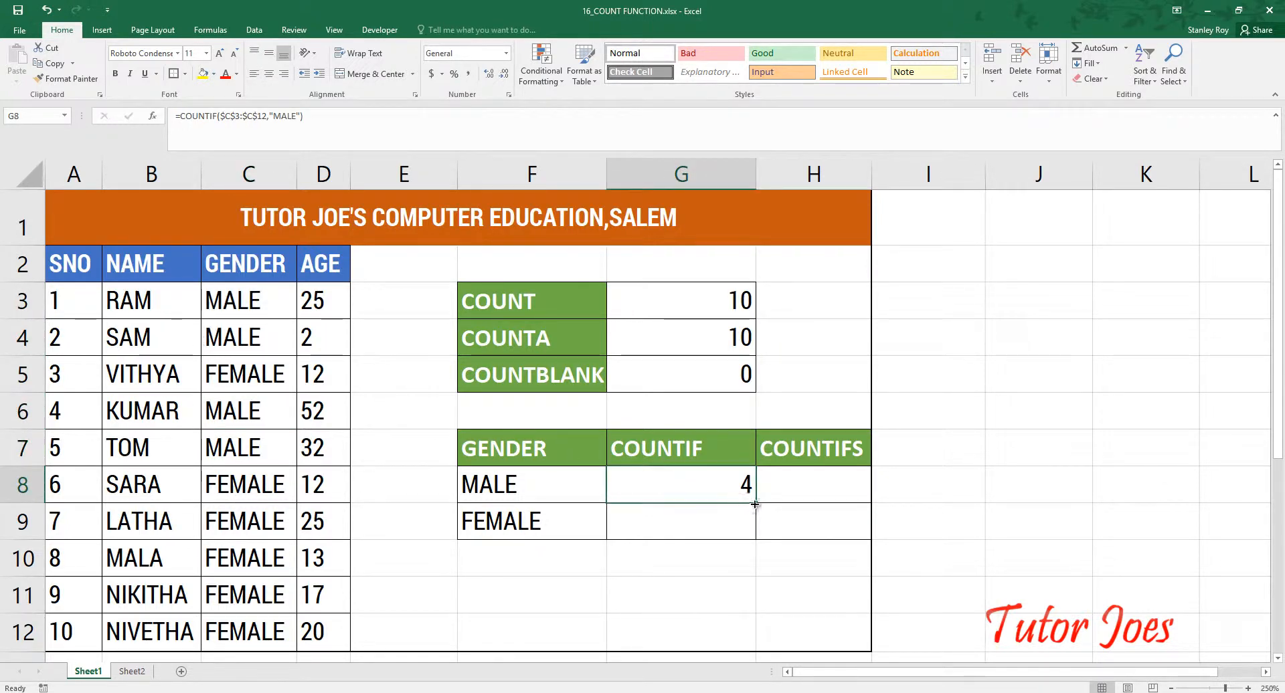
- Copy the COUNTIF formula from G8 down to G9 and change its criterion to "FEMALE"
{"action": "mouse_move", "coordinate": [755, 504]}
{"action": "left_mouse_down"}
{"action": "mouse_move", "coordinate": [757, 532]}
{"action": "mouse_move", "coordinate": [738, 516]}
{"action": "left_mouse_up"}
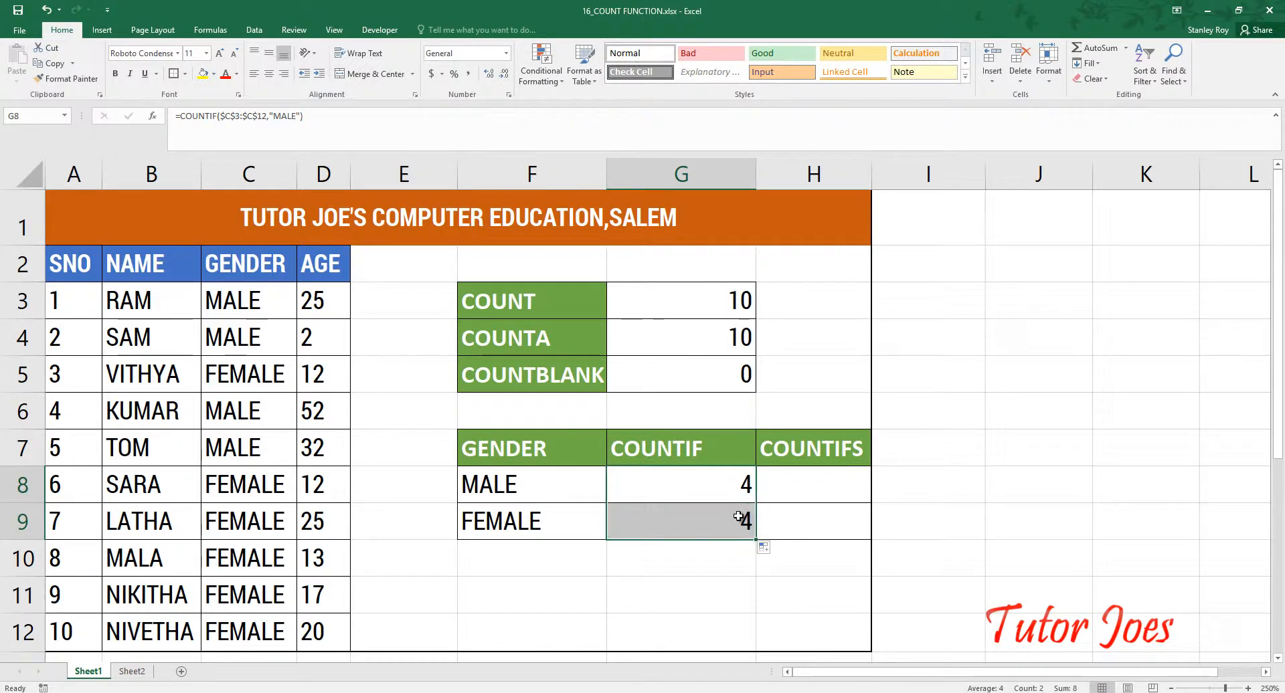
{"action": "double_click", "coordinate": [739, 516]}
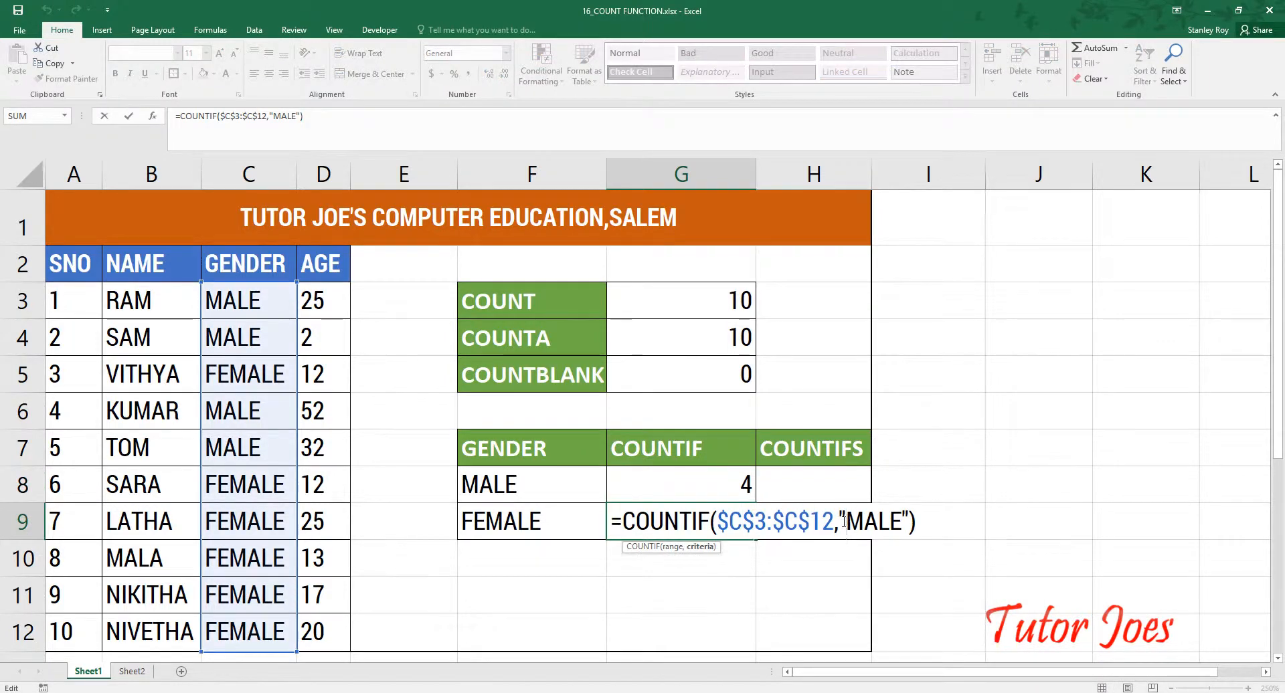
{"action": "type", "text": "fe"}
{"action": "key", "text": "BackSpace"}
{"action": "key", "text": "BackSpace"}
{"action": "type", "text": "FE"}
{"action": "key", "text": "ctrl+Return"}
{"action": "key", "text": "Return"}
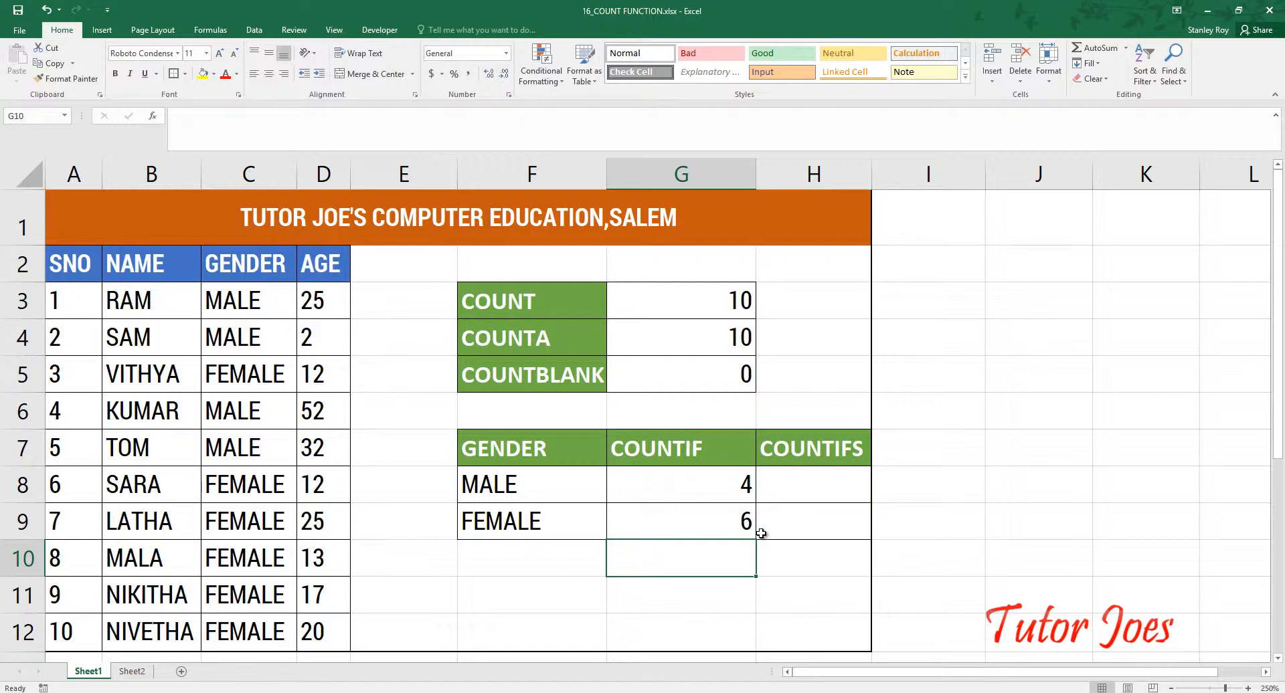
- Begin a COUNTIFS formula in H8 with the absolute gender range $C$3:$C$12 and the criterion "MALE"
{"action": "left_click", "coordinate": [788, 494]}
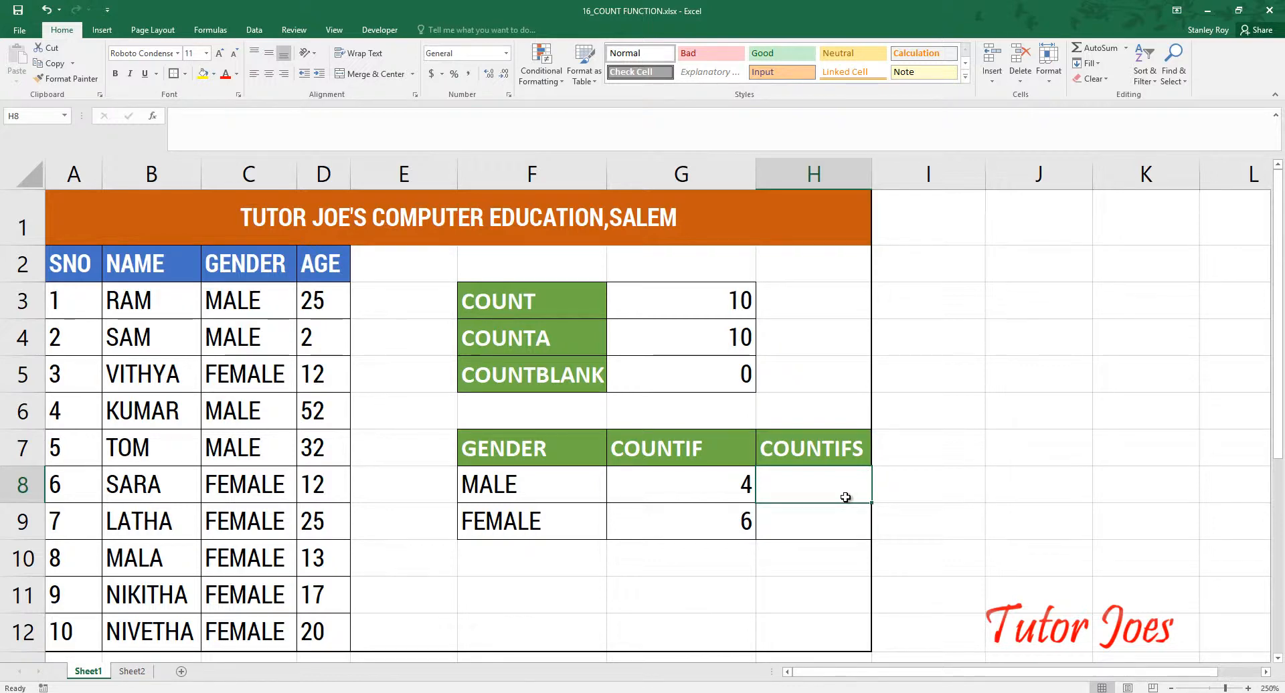
{"action": "type", "text": "=CO"}
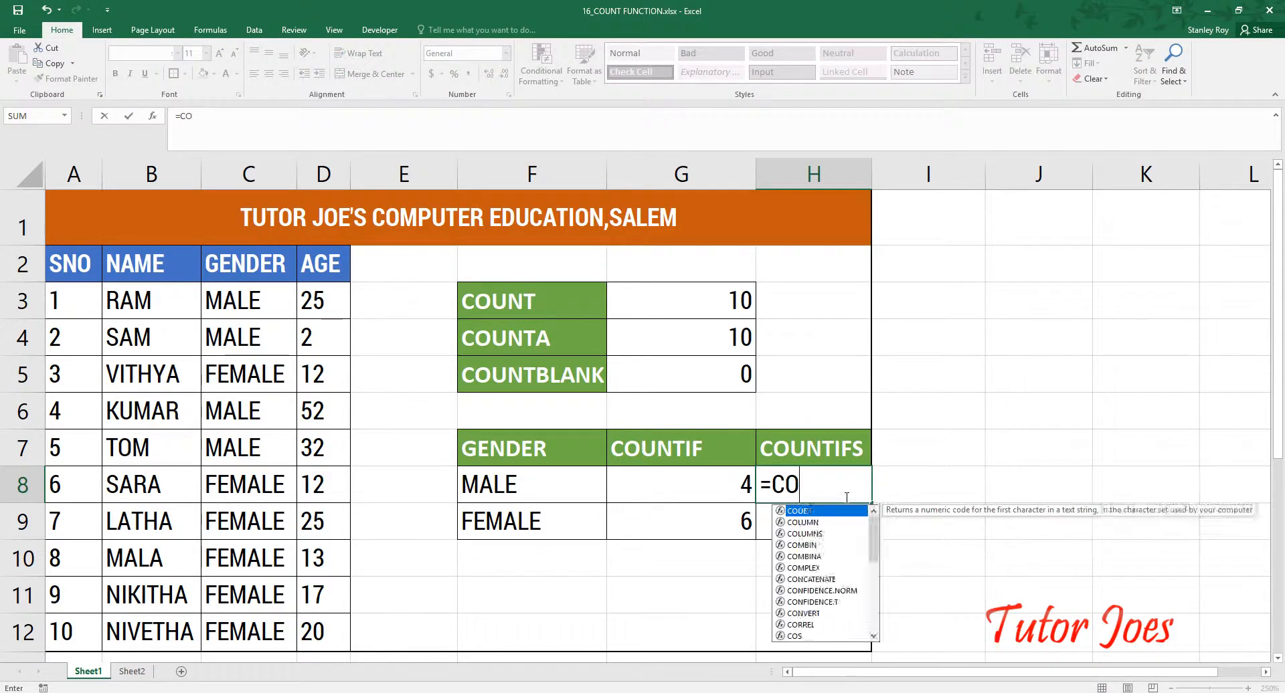
{"action": "type", "text": "UNTIFS"}
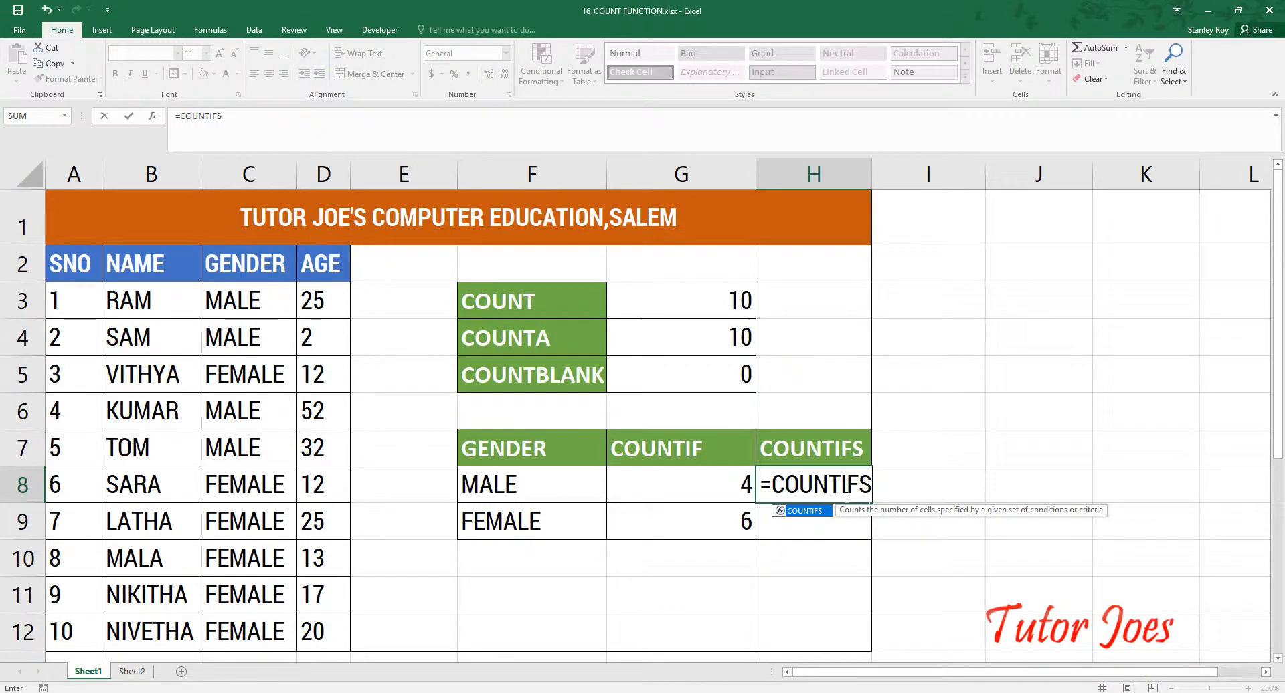
{"action": "type", "text": "("}
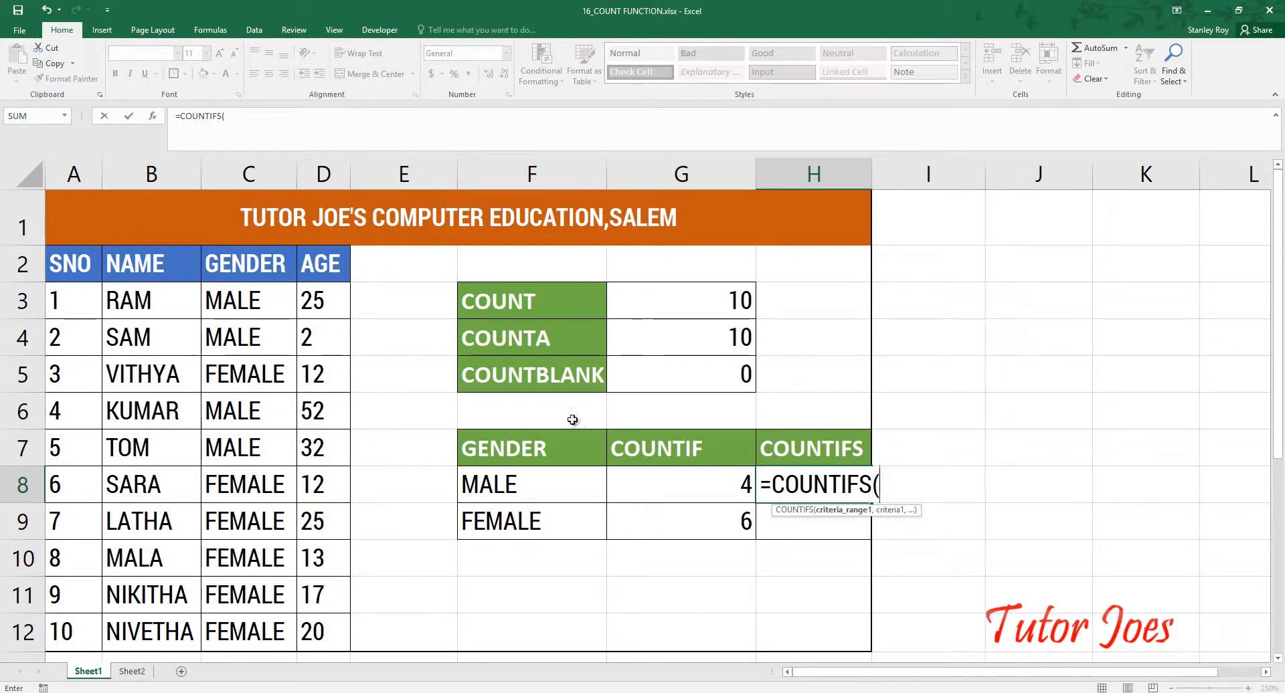
{"action": "left_click_drag", "start_coordinate": [242, 303], "coordinate": [261, 643]}
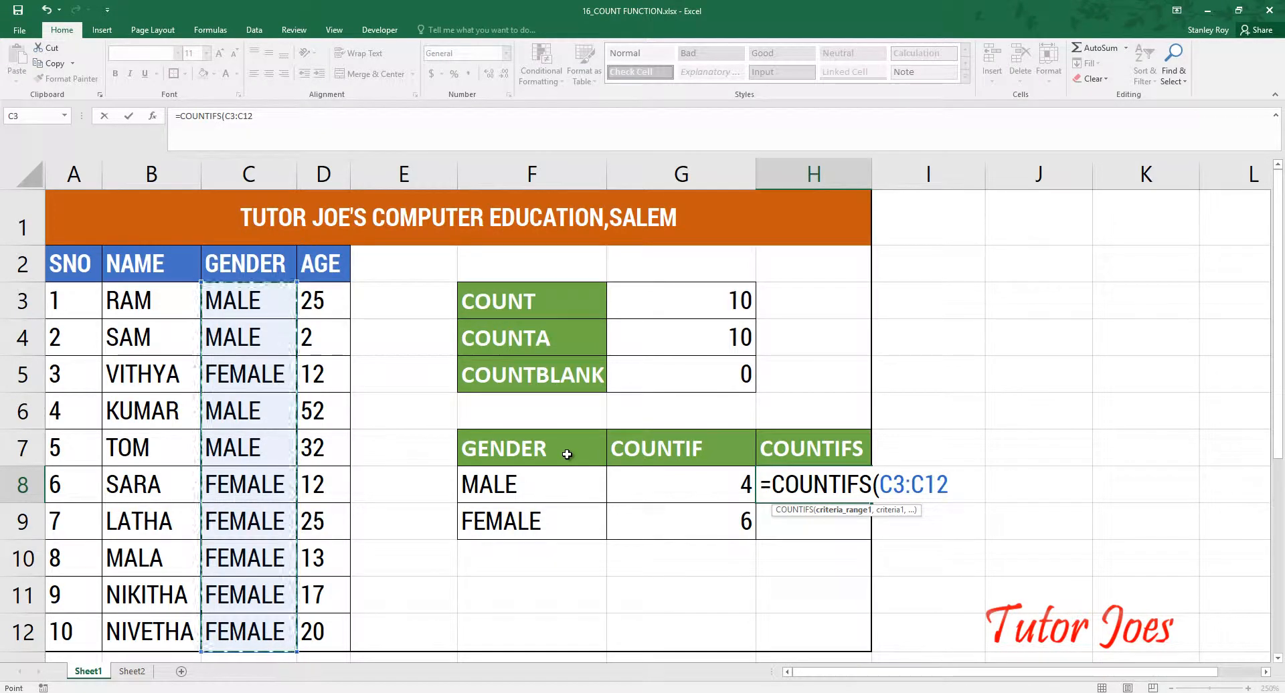
{"action": "key", "text": "F4"}
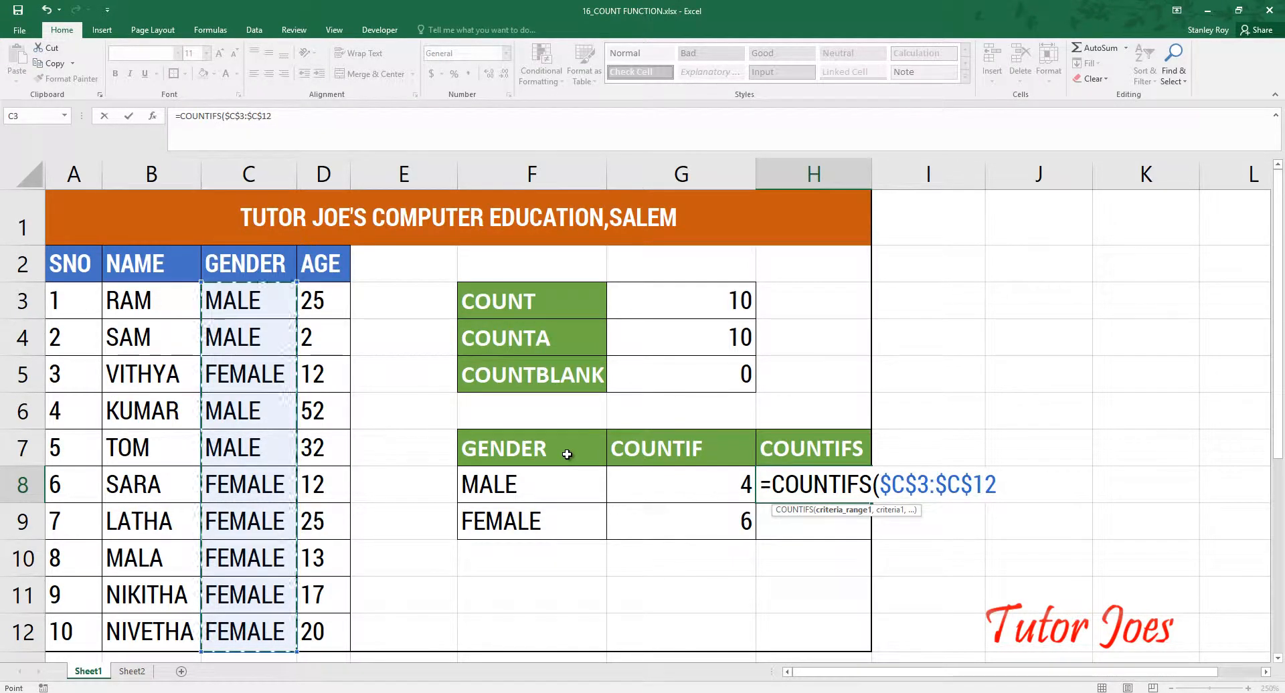
{"action": "type", "text": ",\"MALE\""}
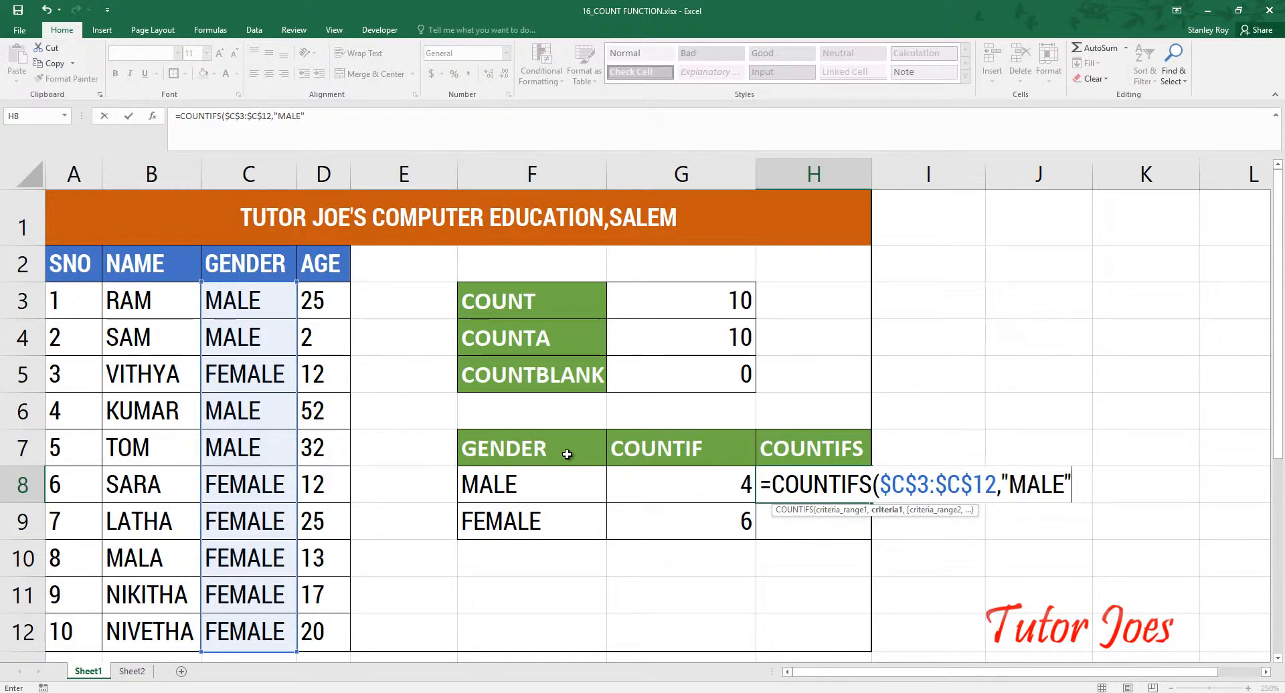
- Complete the COUNTIFS formula in H8 with the absolute age range $D$3:$D$12 and the criterion ">=18"
{"action": "type", "text": ","}
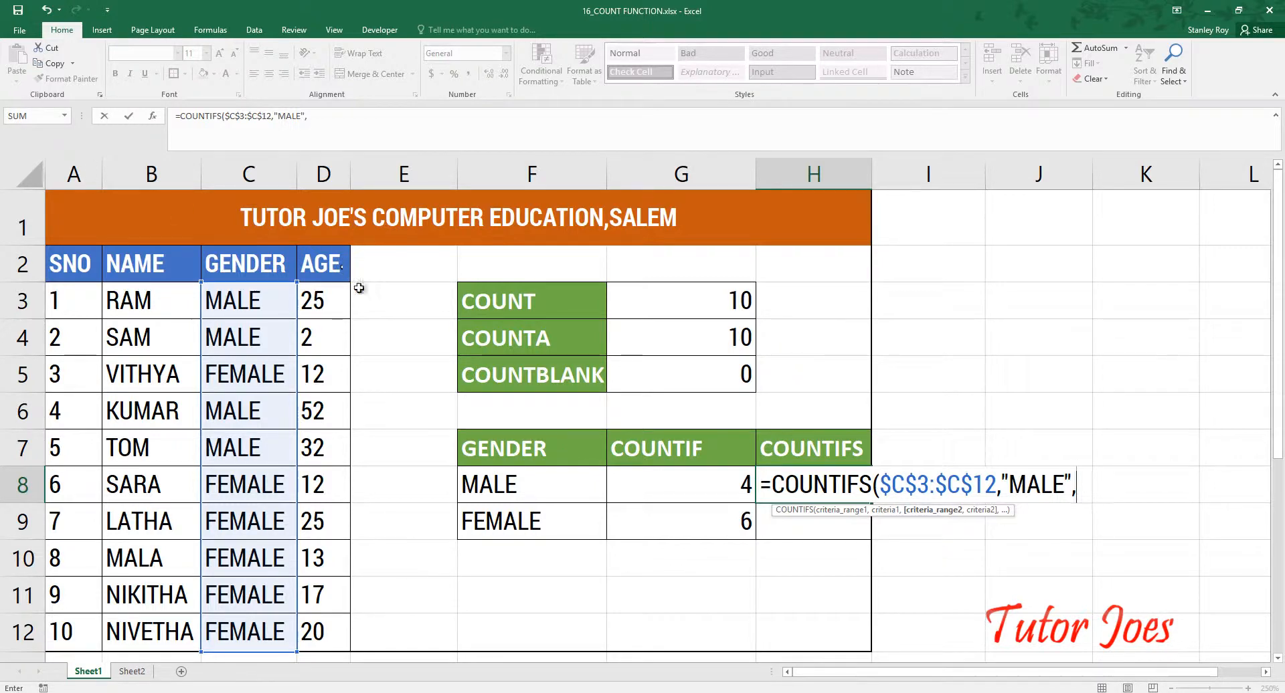
{"action": "left_click_drag", "start_coordinate": [328, 295], "coordinate": [341, 632]}
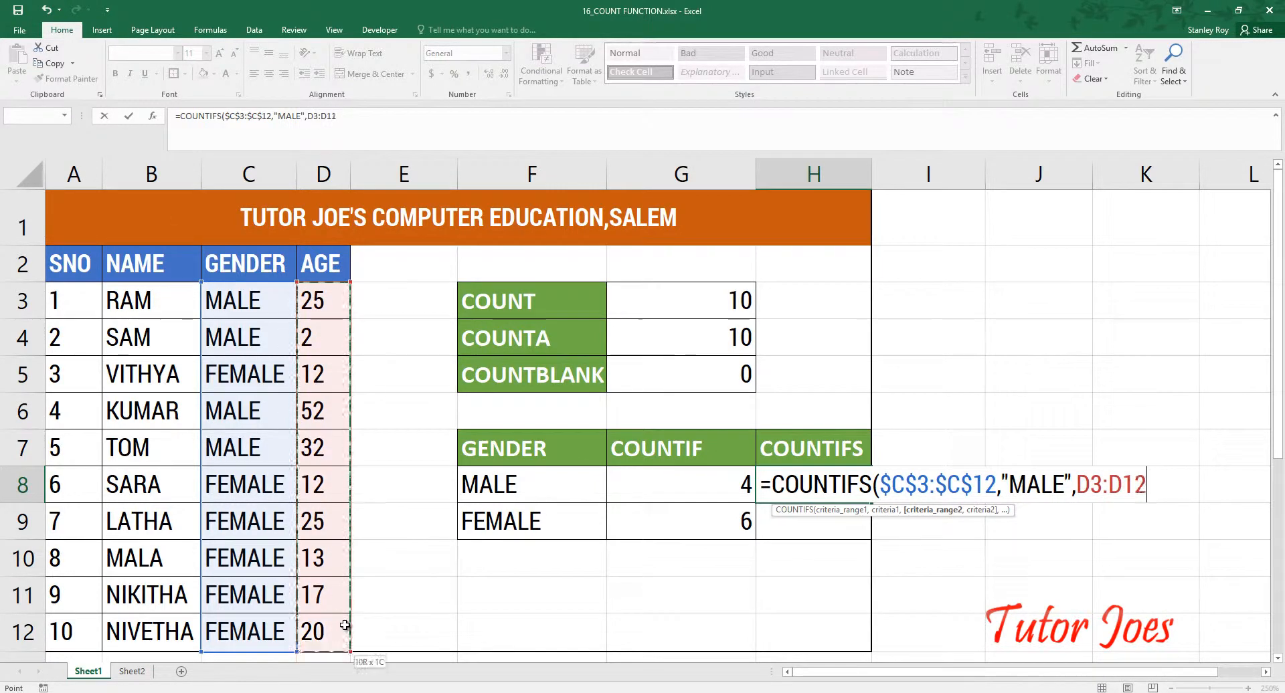
{"action": "key", "text": "F4"}
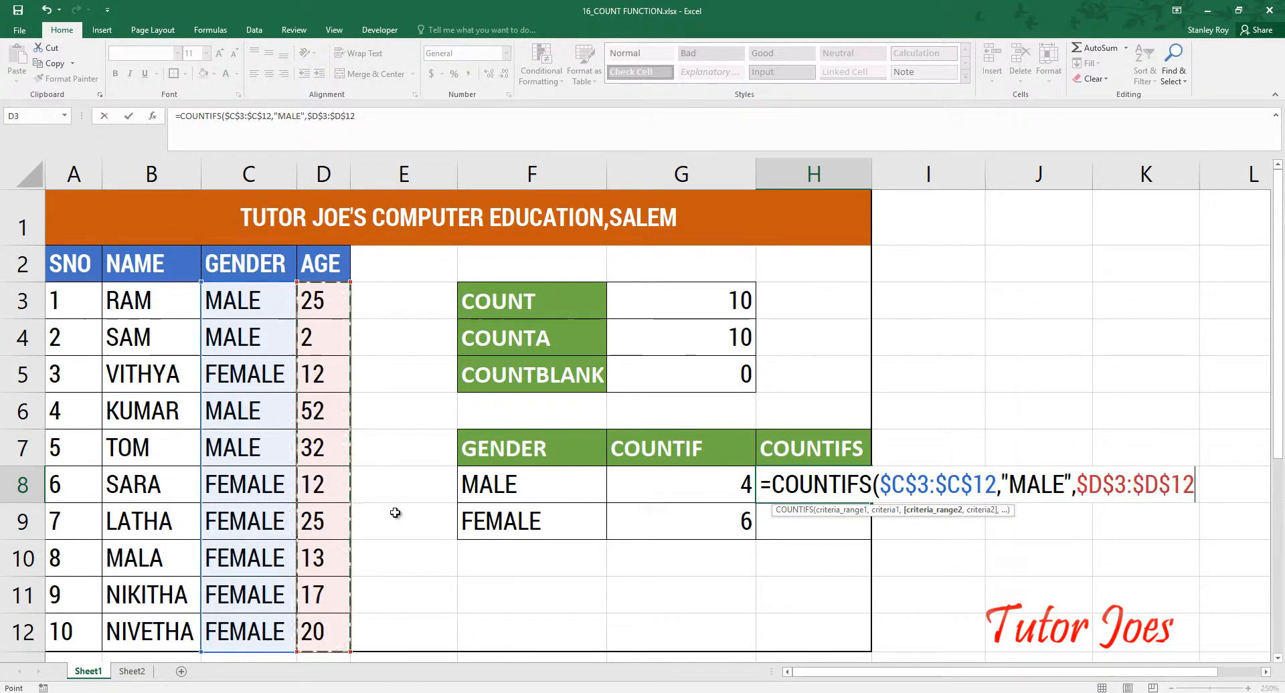
{"action": "left_click_drag", "start_coordinate": [818, 675], "coordinate": [863, 677]}
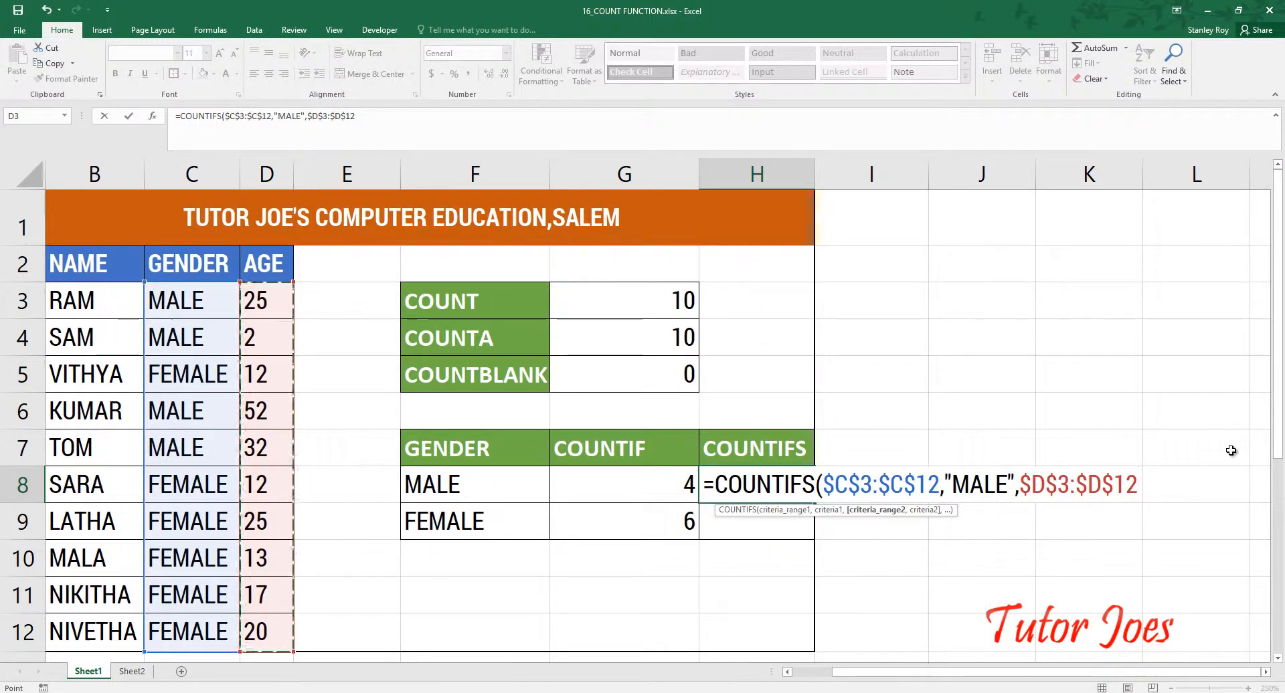
{"action": "type", "text": ",\""}
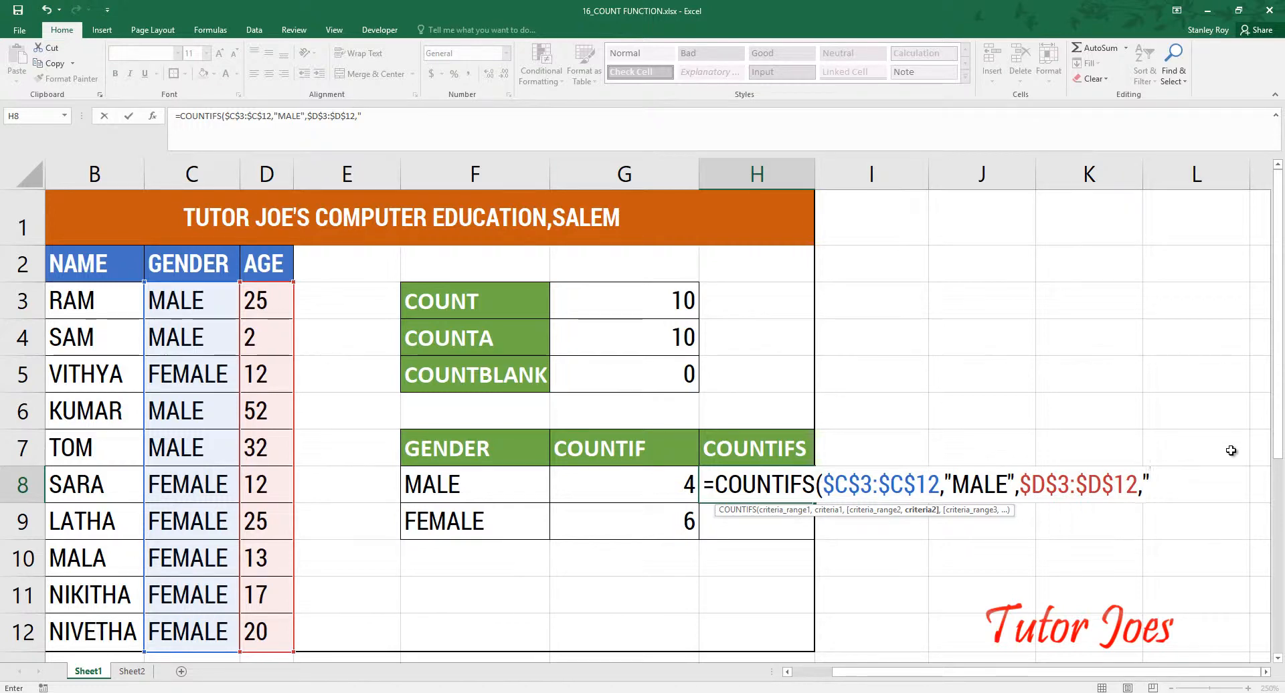
{"action": "type", "text": ">=18\""}
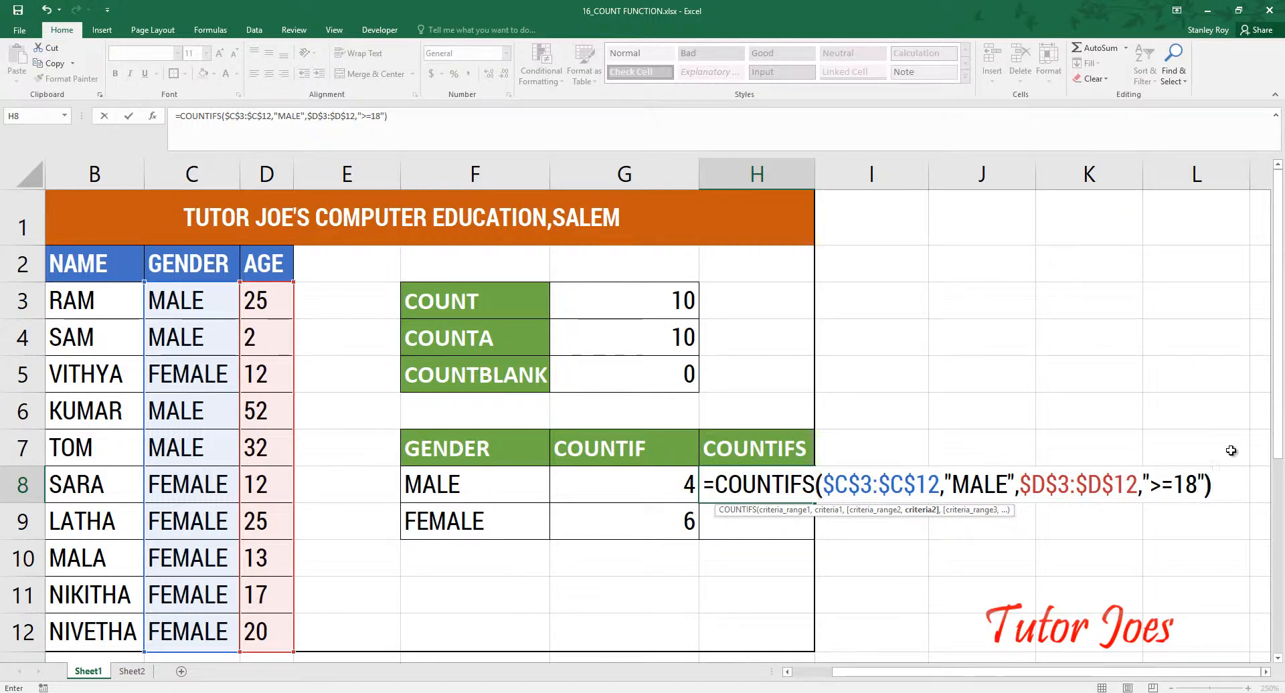
{"action": "type", "text": ")"}
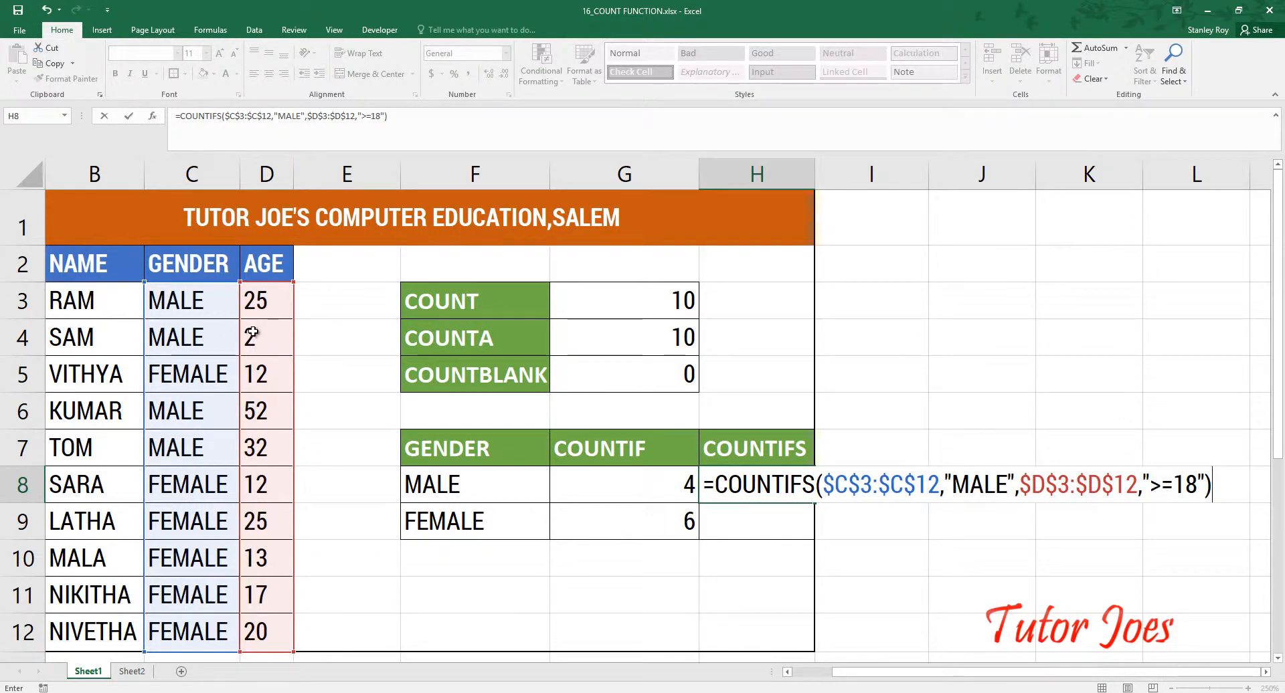
{"action": "key", "text": "Return"}
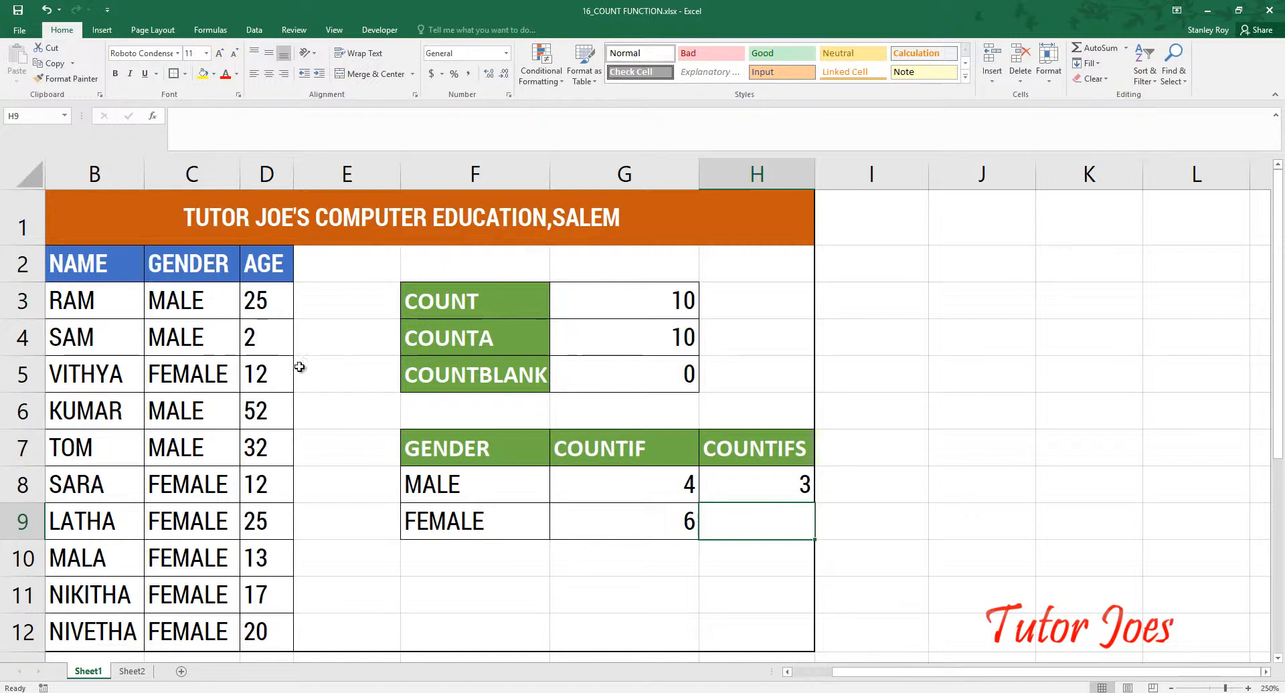
- Copy the COUNTIFS formula from H8 down to H9 and change its gender criterion to "FEMALE"
{"action": "left_click", "coordinate": [728, 486]}
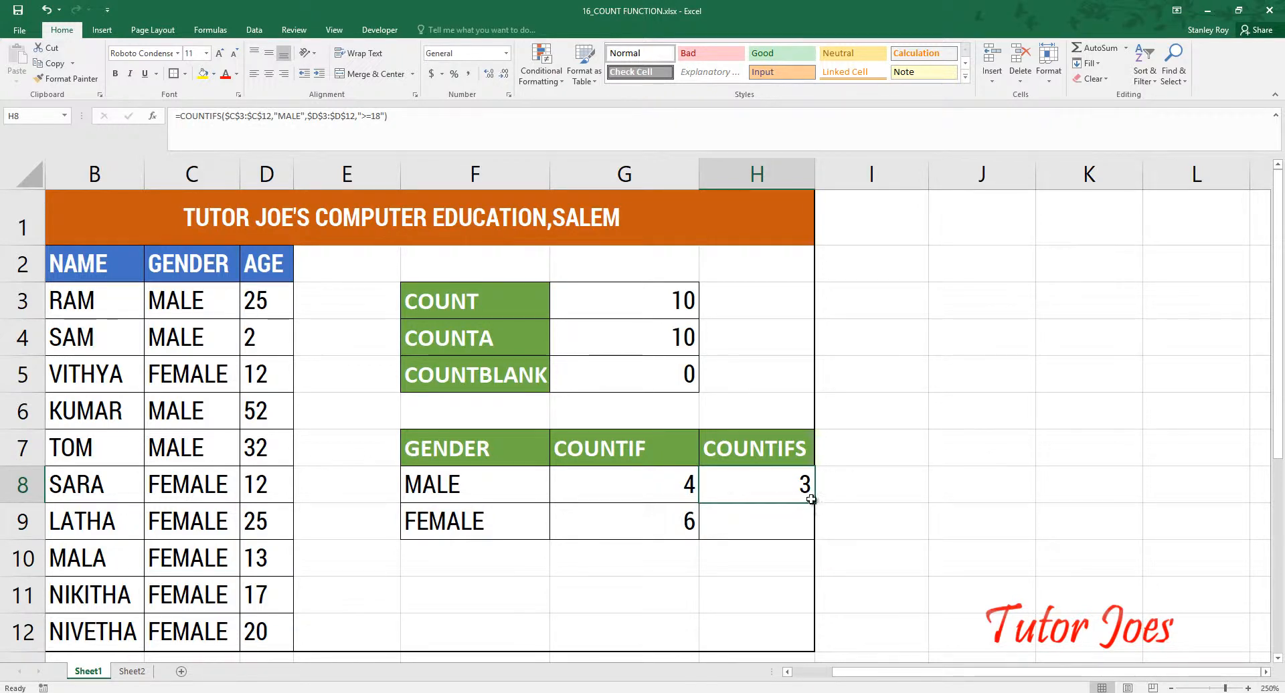
{"action": "left_click_drag", "start_coordinate": [815, 503], "coordinate": [811, 529]}
{"action": "double_click", "coordinate": [793, 523]}
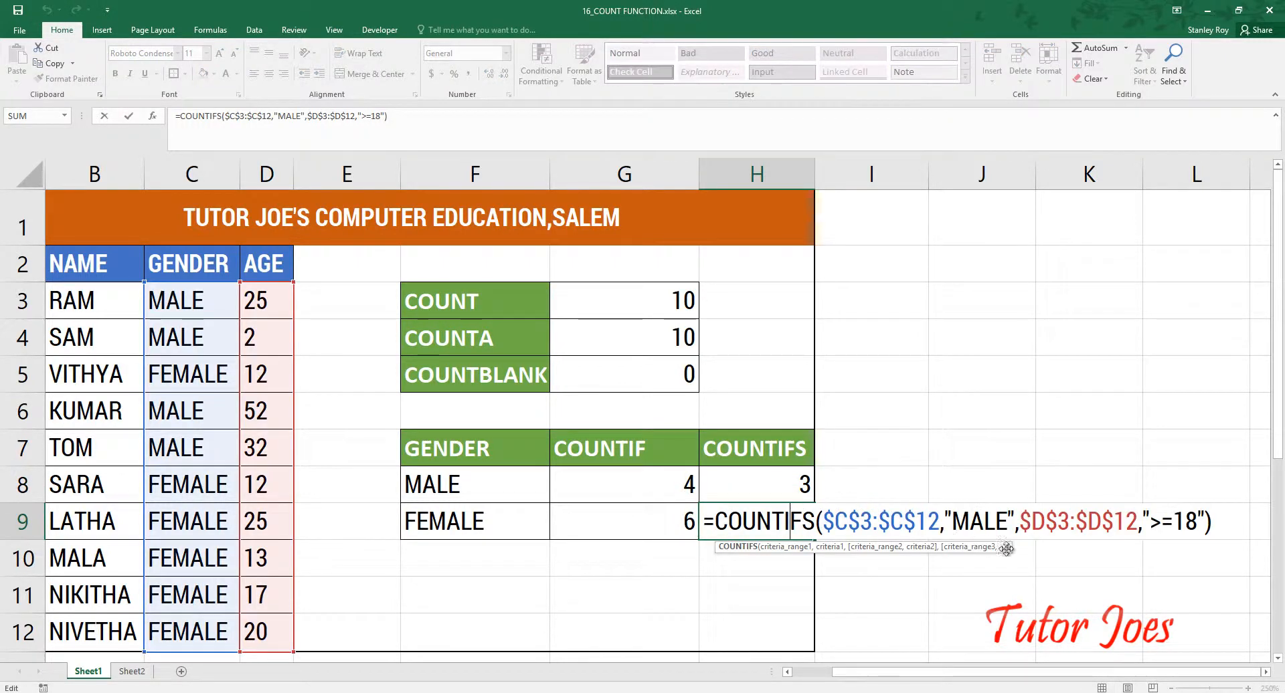
{"action": "left_click", "coordinate": [951, 529]}
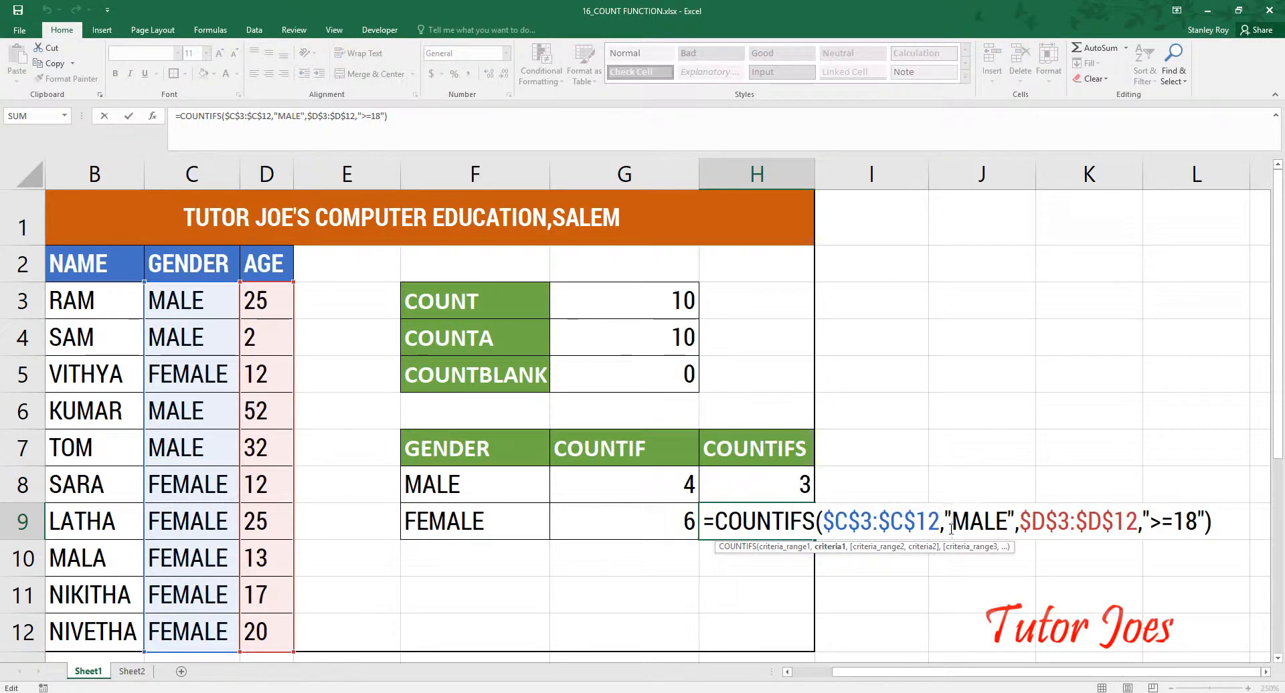
{"action": "type", "text": "FE"}
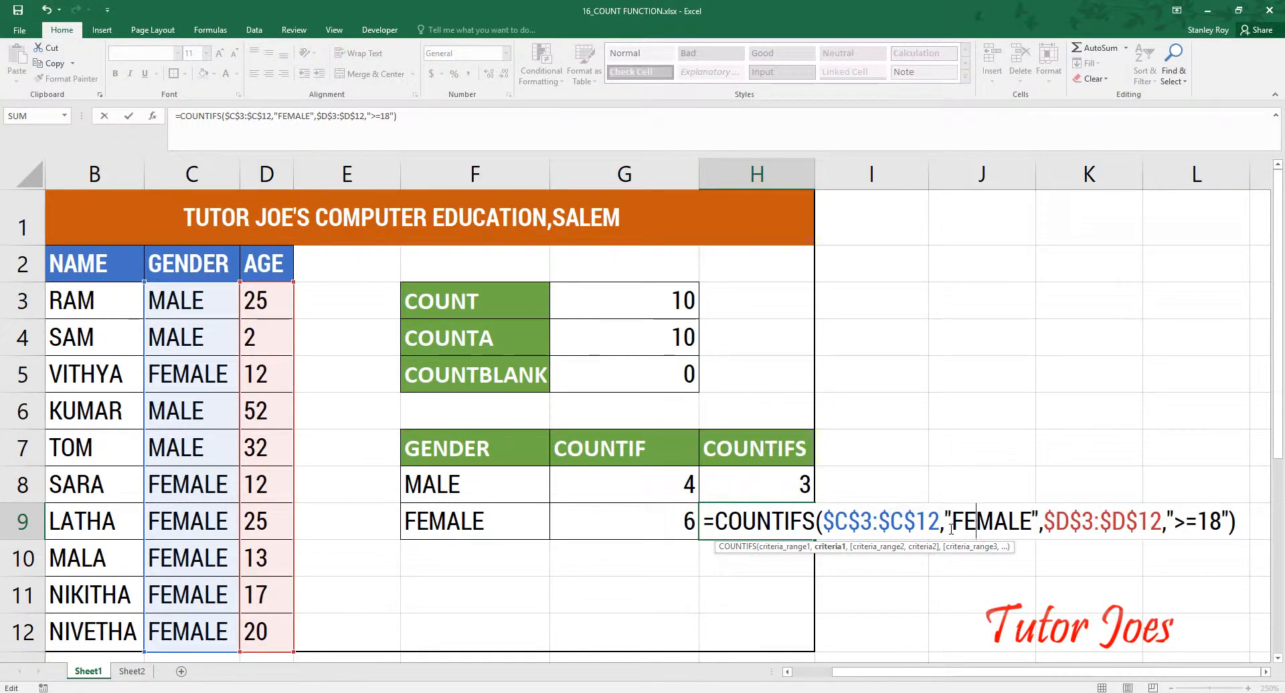
{"action": "key", "text": "Return"}
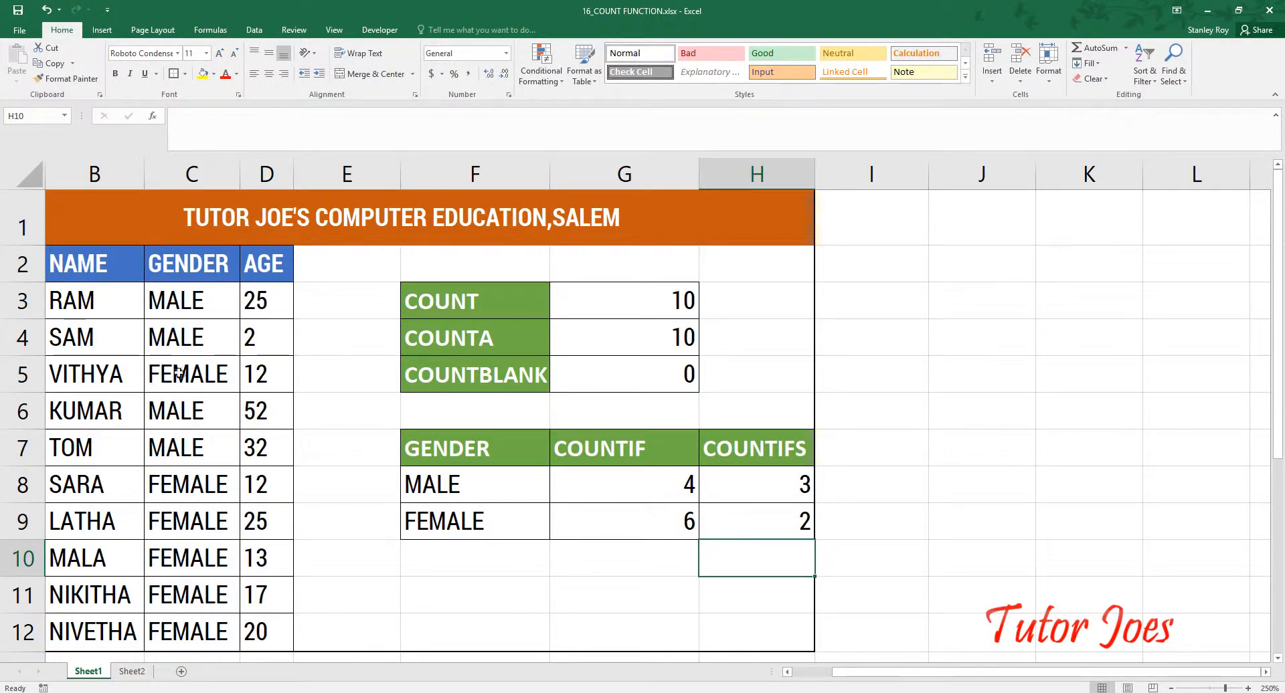
- Select the FEMALE entries in C5 and C8 through C12 together to check them against the formulas in row 9
{"action": "left_click", "coordinate": [181, 375]}
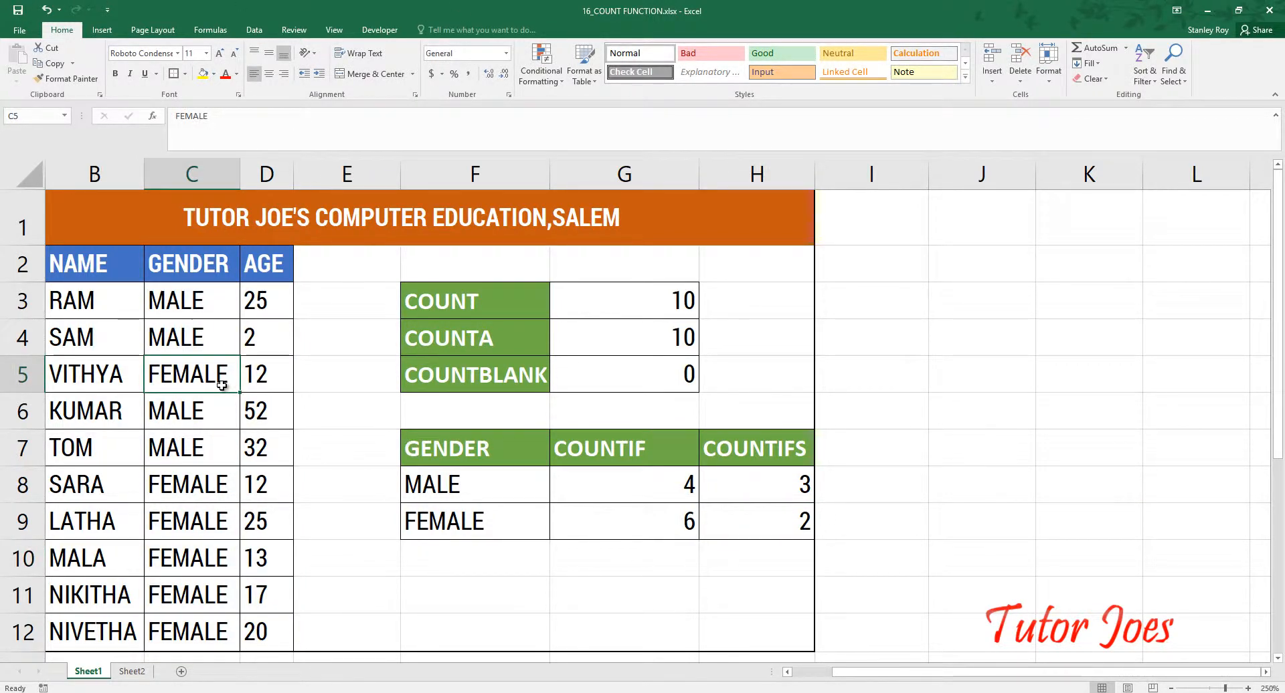
{"action": "left_click", "coordinate": [198, 483], "text": "ctrl"}
{"action": "left_click", "coordinate": [195, 521], "text": "ctrl"}
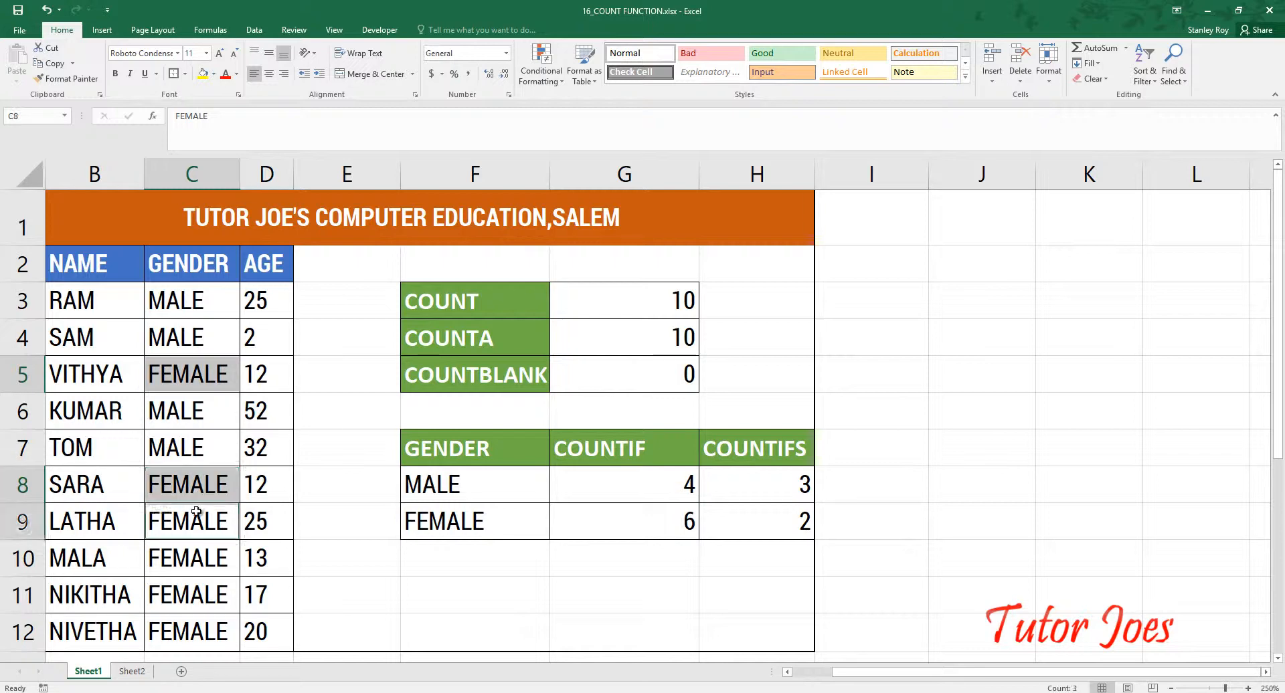
{"action": "left_click", "coordinate": [187, 569], "text": "ctrl"}
{"action": "left_click", "coordinate": [190, 594], "text": "ctrl"}
{"action": "left_click", "coordinate": [198, 626], "text": "ctrl"}
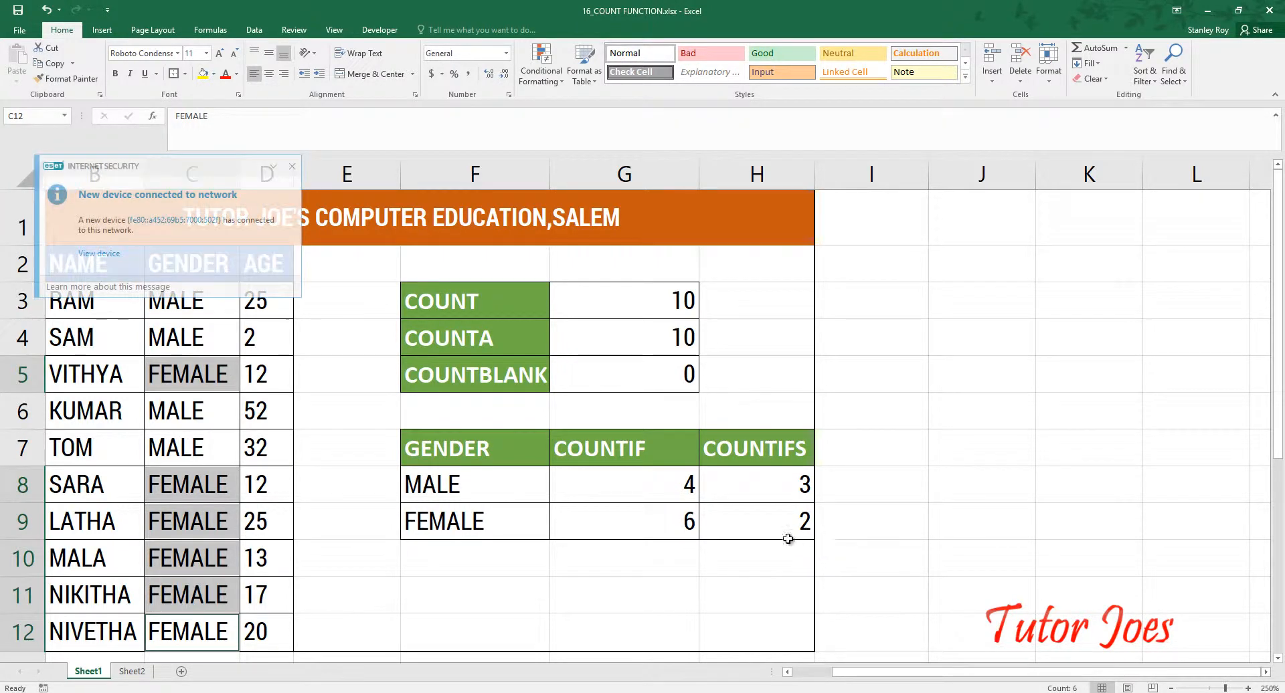
- Change the age in D8 to 22 to test the COUNTIFS formula, and dismiss the security notification
{"action": "double_click", "coordinate": [273, 479]}
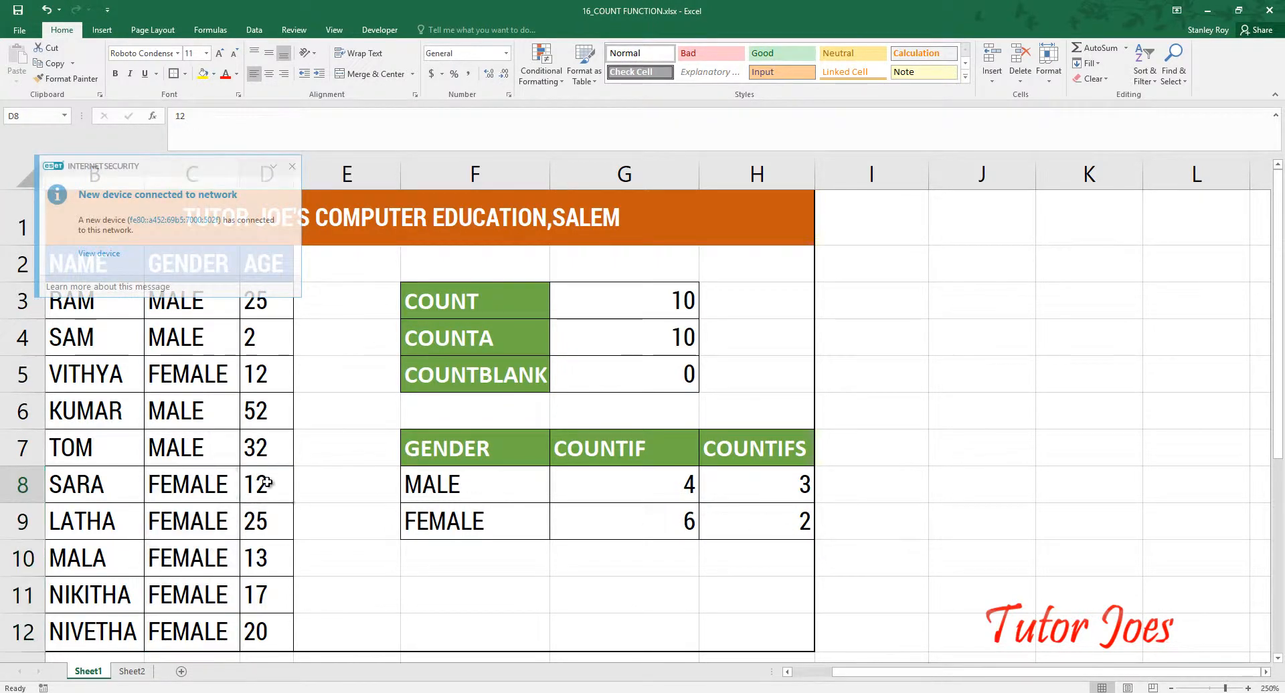
{"action": "key", "text": "BackSpace"}
{"action": "key", "text": "BackSpace"}
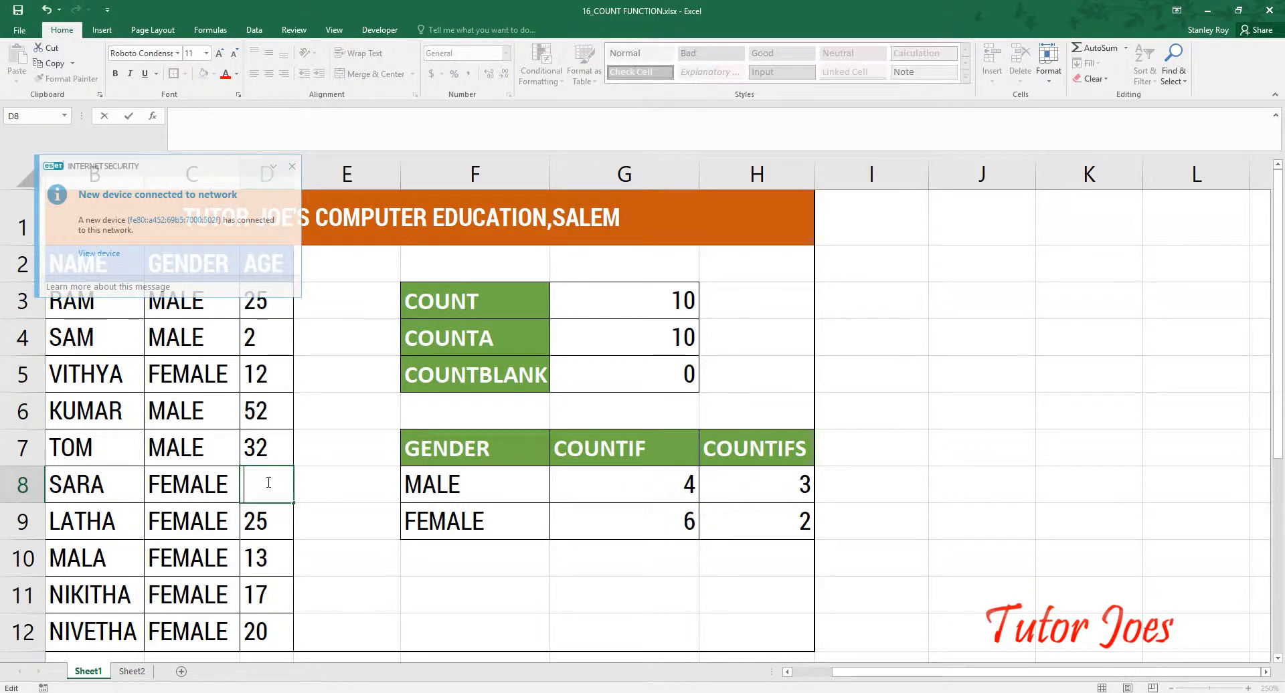
{"action": "type", "text": "22"}
{"action": "key", "text": "Return"}
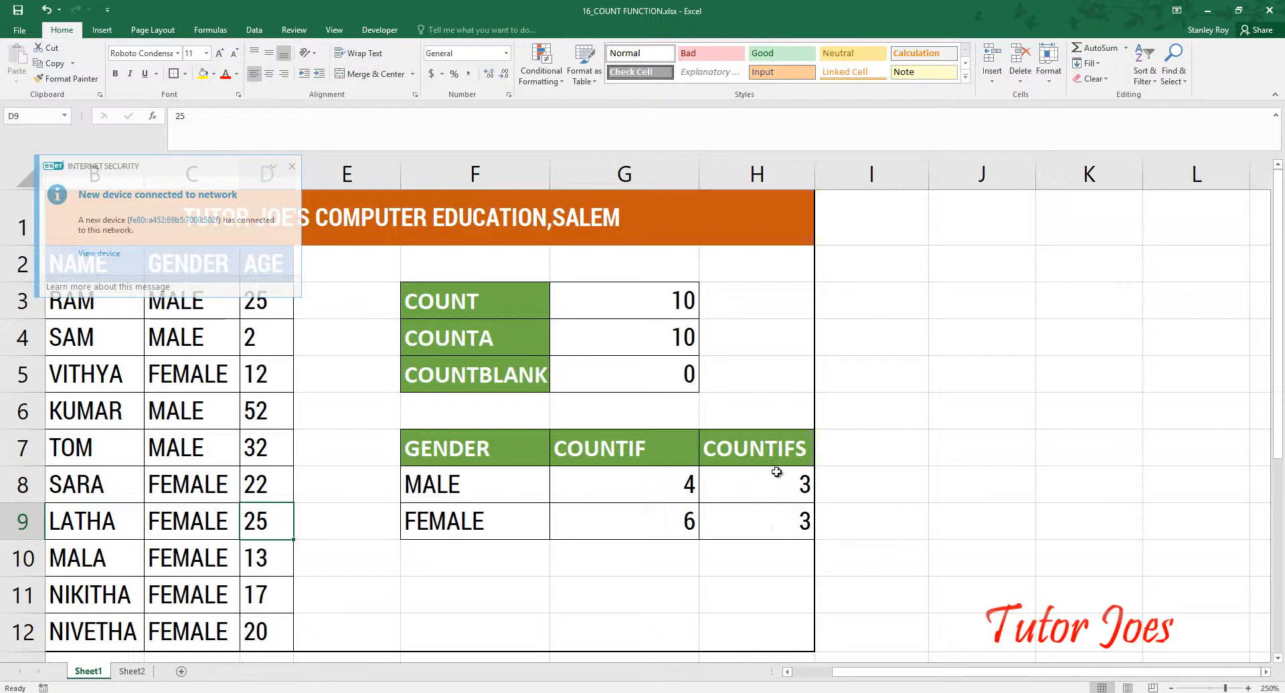
{"action": "left_click", "coordinate": [291, 167]}
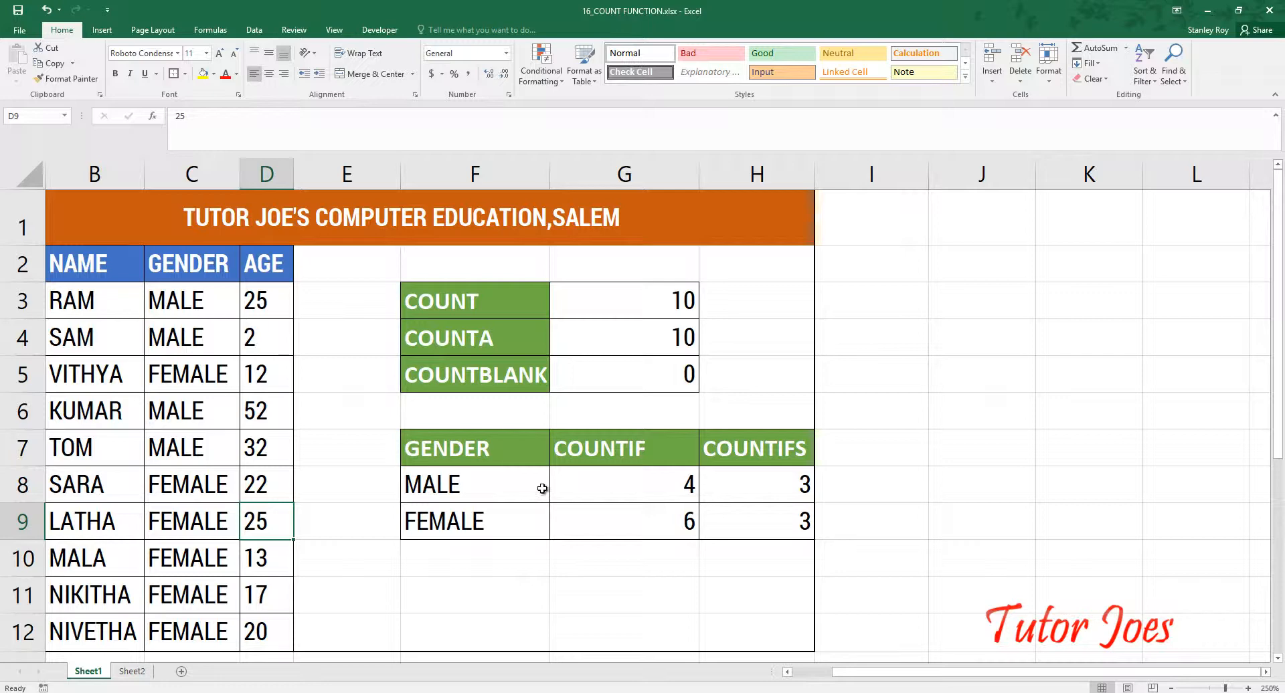
{"action": "left_click_drag", "start_coordinate": [948, 673], "coordinate": [874, 690]}
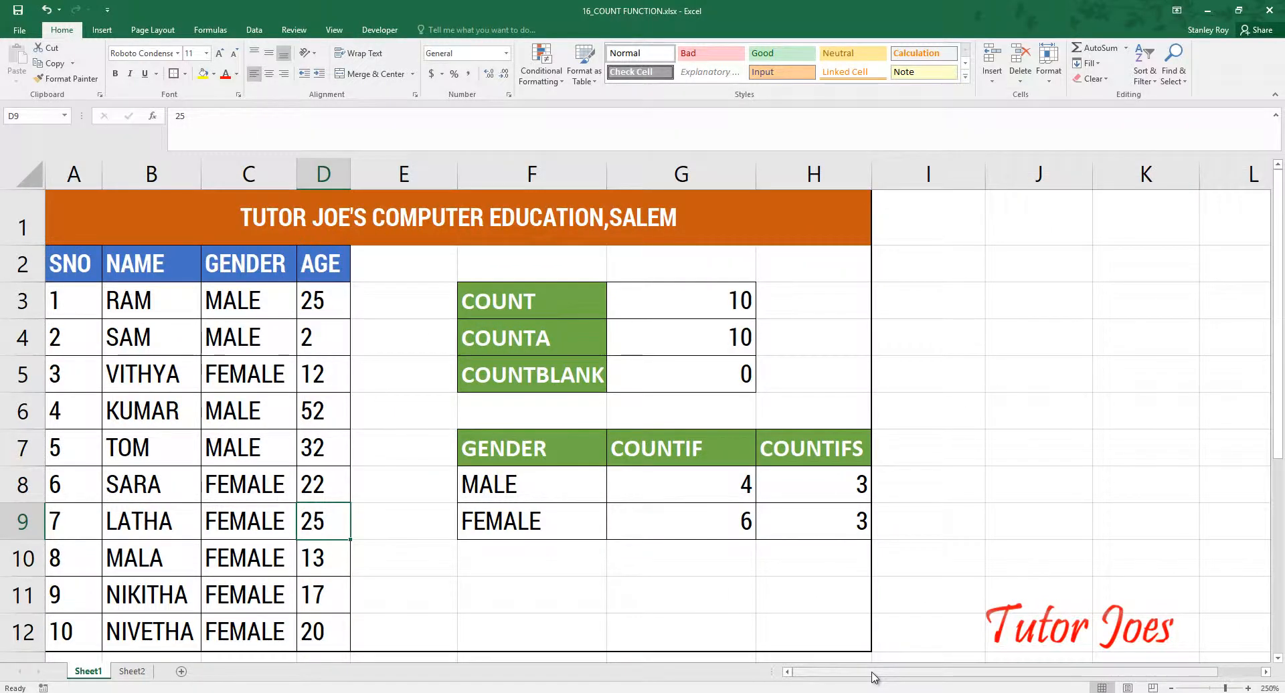